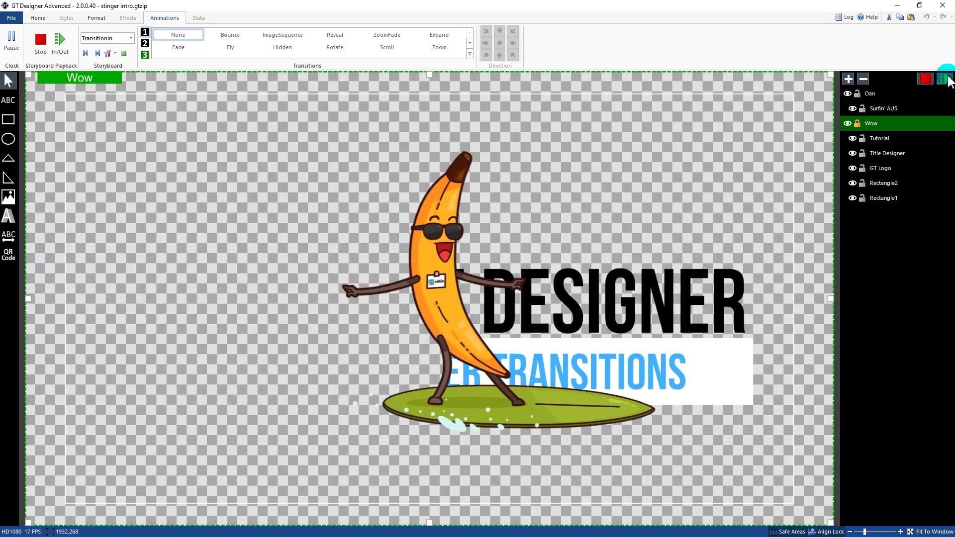
Step: Stop the stinger intro.gtzip preview so the GT logo and text stay still
left_click(949, 79)
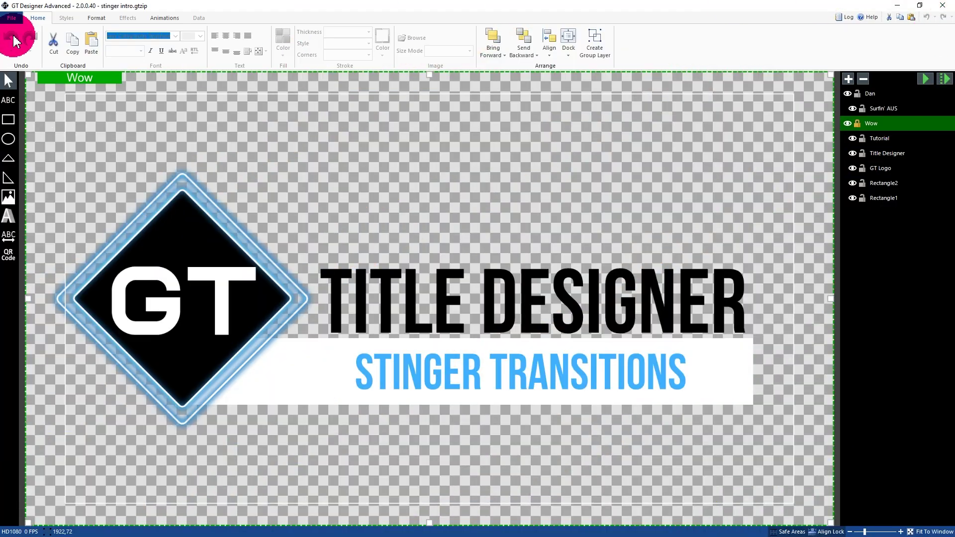
Step: Create a new HD1080 title document
left_click(13, 19)
left_click(27, 34)
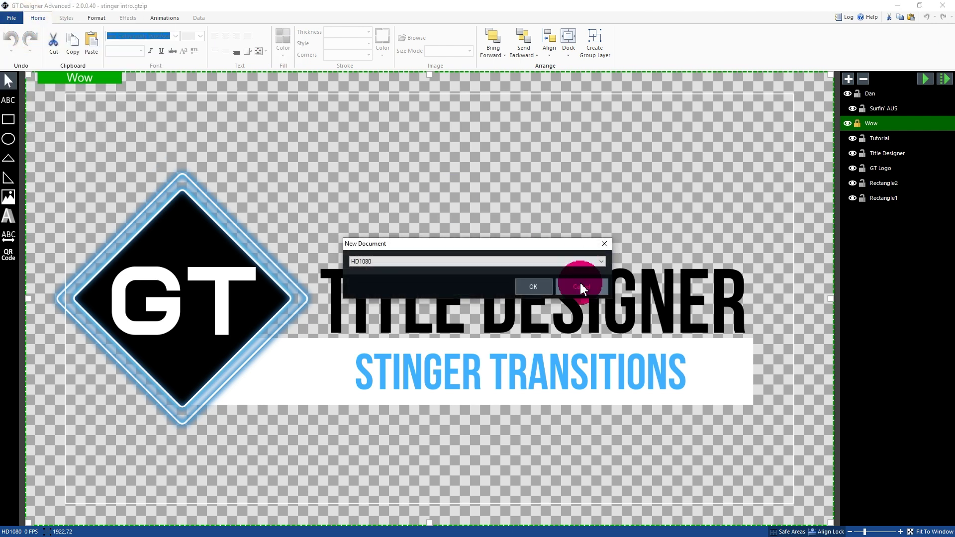
left_click(529, 287)
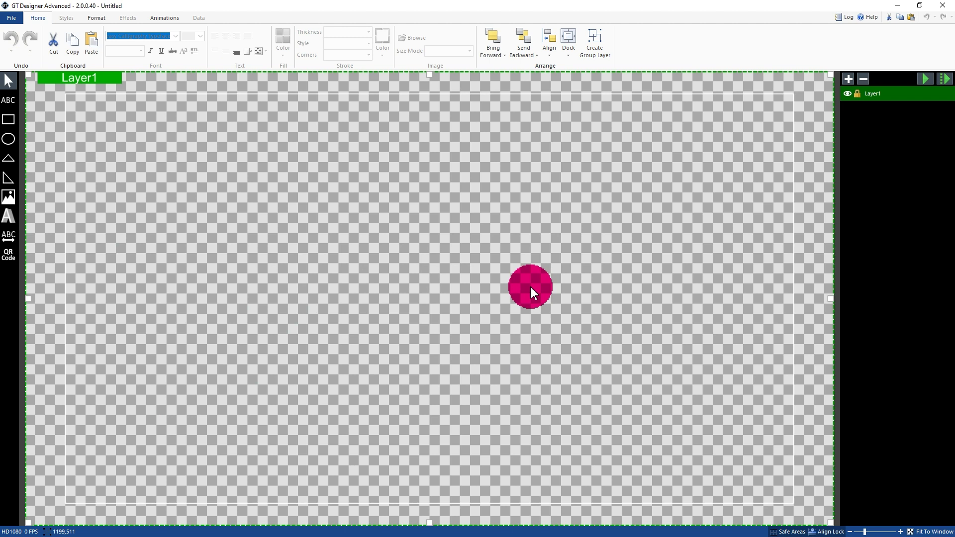
Step: Draw a red rectangle and dock it to fill the whole canvas
left_click(8, 120)
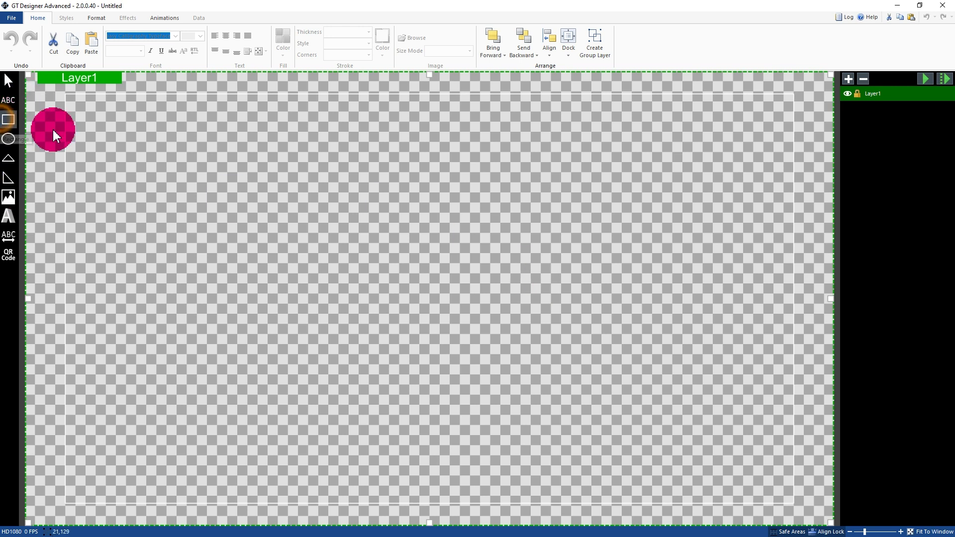
left_click_drag(288, 218, 631, 414)
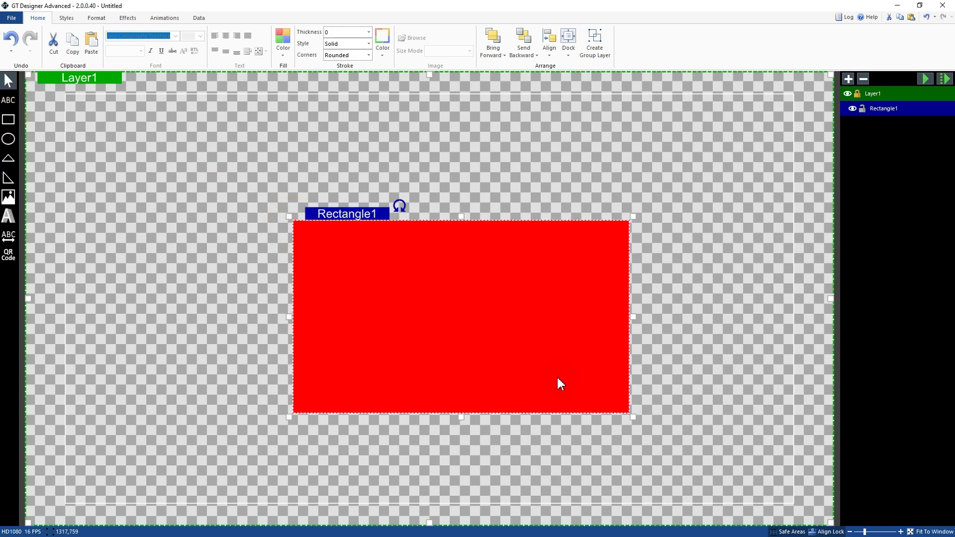
right_click(494, 302)
mouse_move(548, 404)
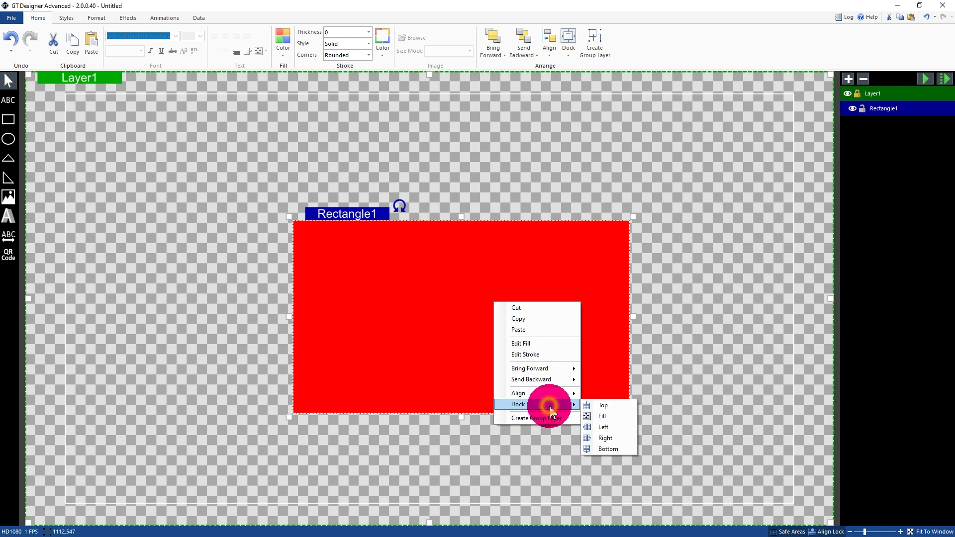
left_click(601, 417)
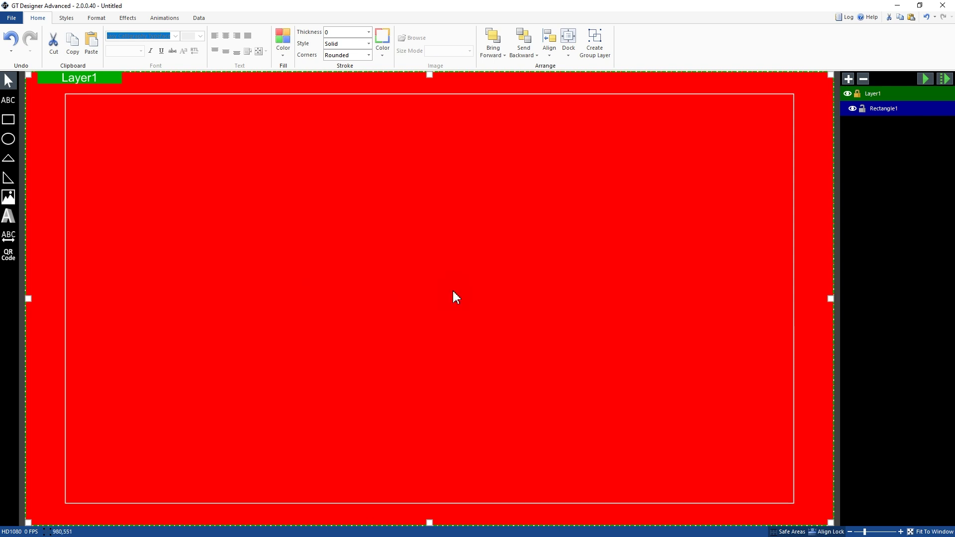
left_click(159, 17)
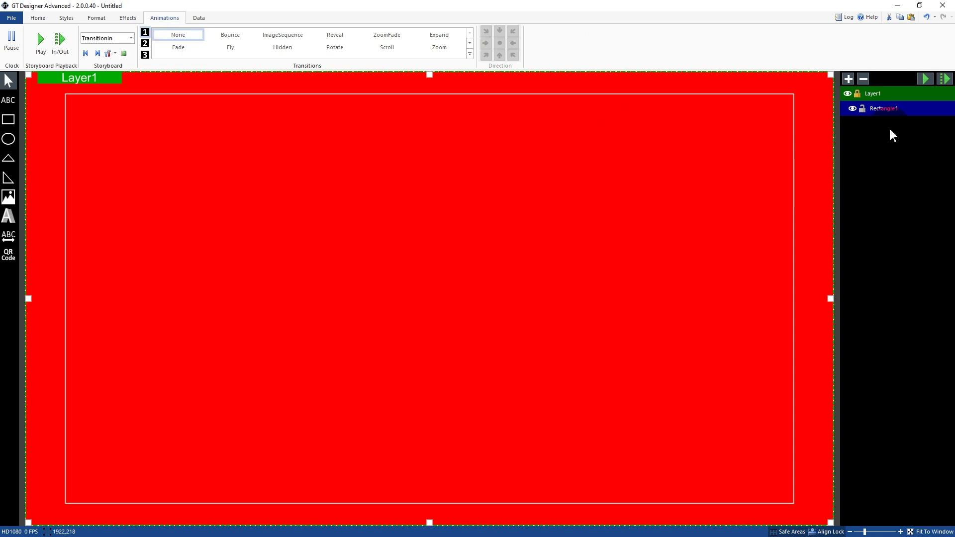
Step: Give the rectangle a 0.5 s Fly-in from the right with CubicEasingIn, then preview it
mouse_move(162, 17)
left_mouse_down()
mouse_move(126, 25)
mouse_move(120, 48)
left_mouse_up()
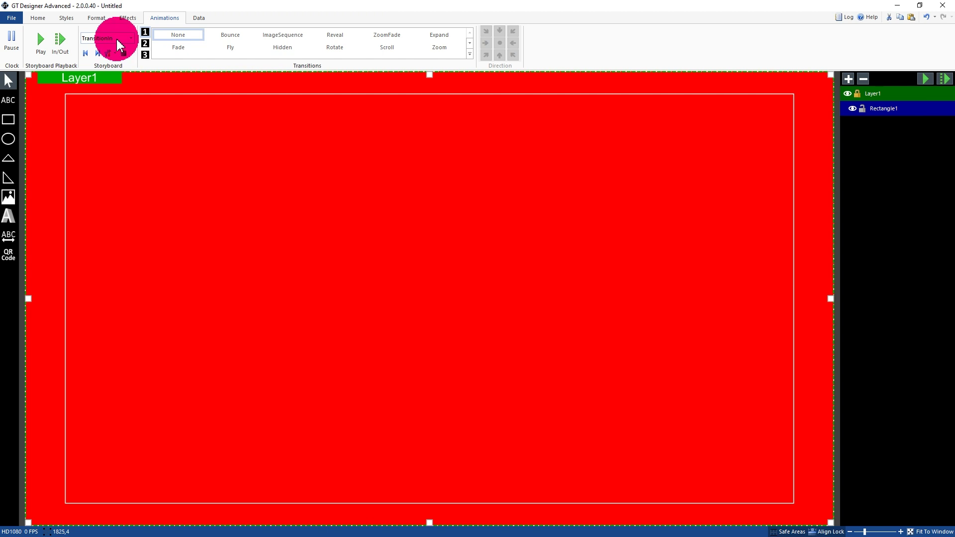
left_click(230, 47)
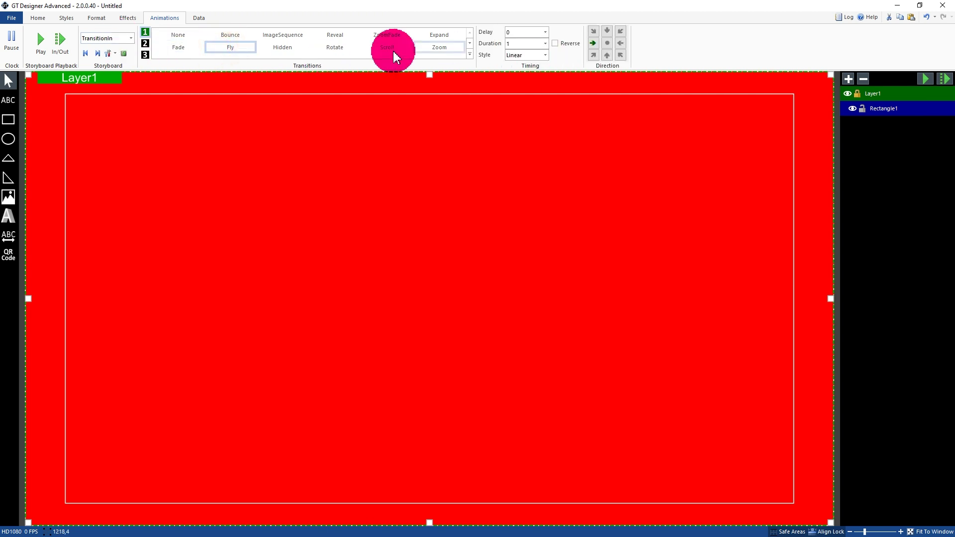
double_click(518, 45)
type(".5")
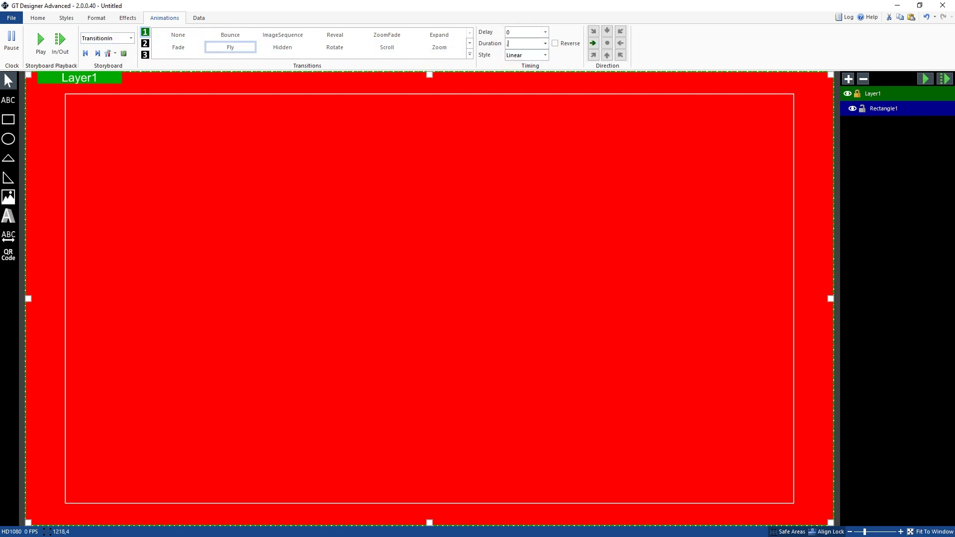
left_click(514, 56)
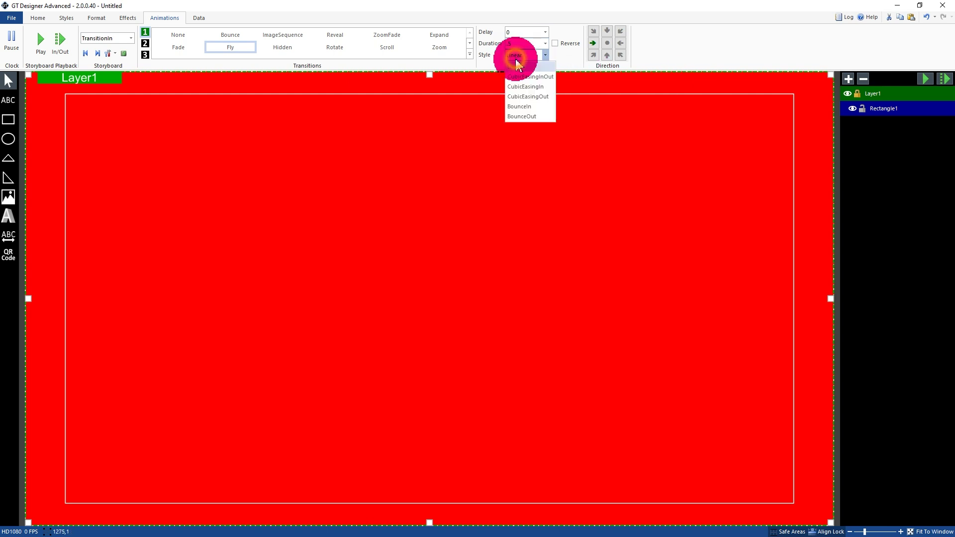
left_click(529, 89)
left_click(591, 43)
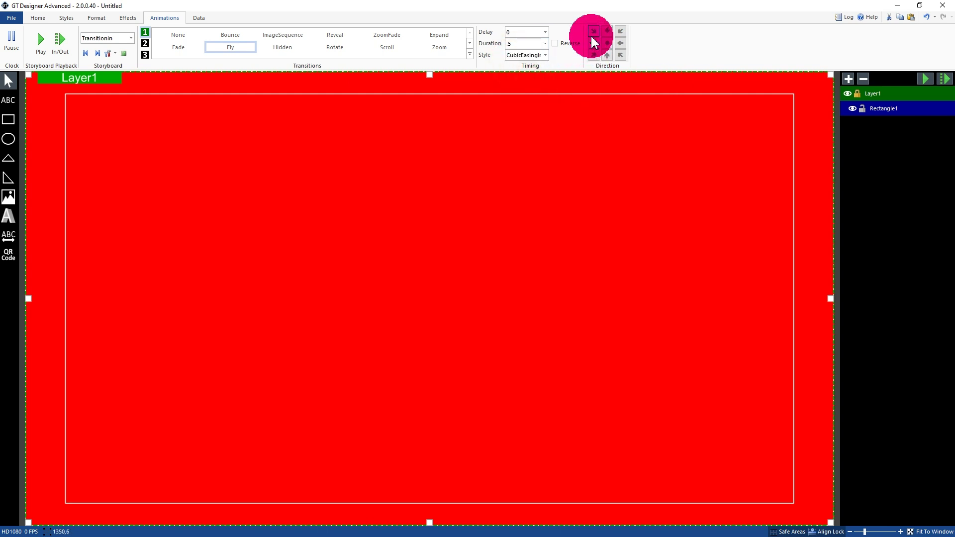
left_click(925, 80)
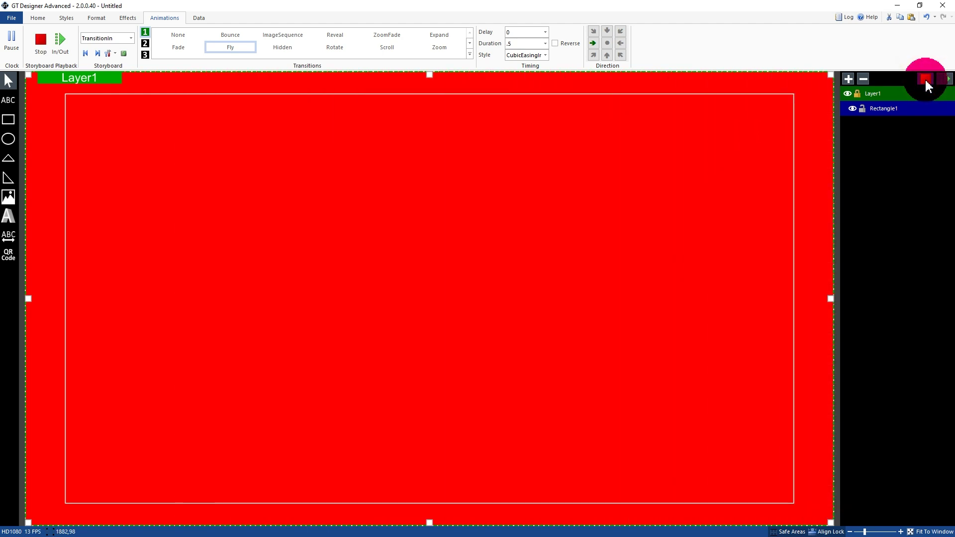
left_click(926, 80)
Step: Give the rectangle a 0.5 s Fly exit with CubicEasingIn and preview it
left_click(102, 38)
left_click(110, 60)
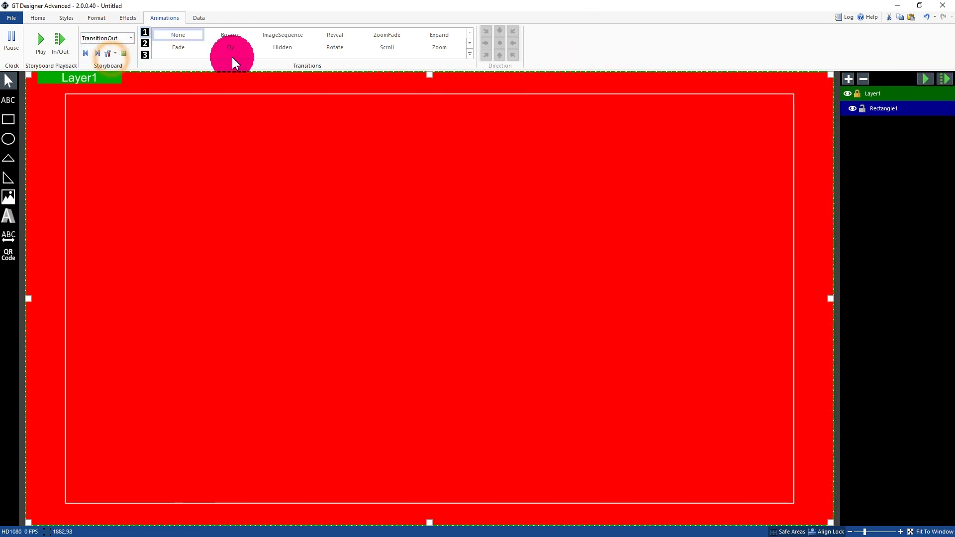
left_click(218, 48)
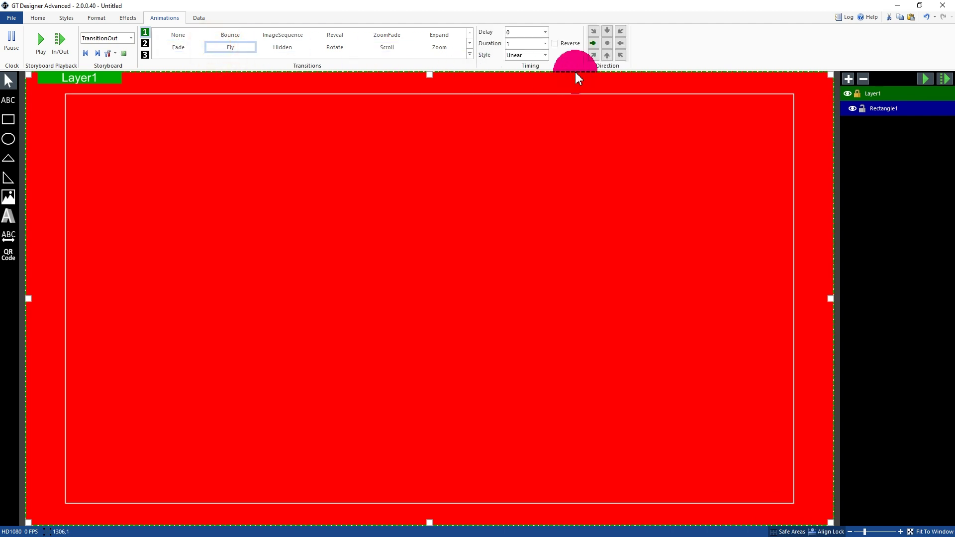
left_click(530, 44)
type(".5")
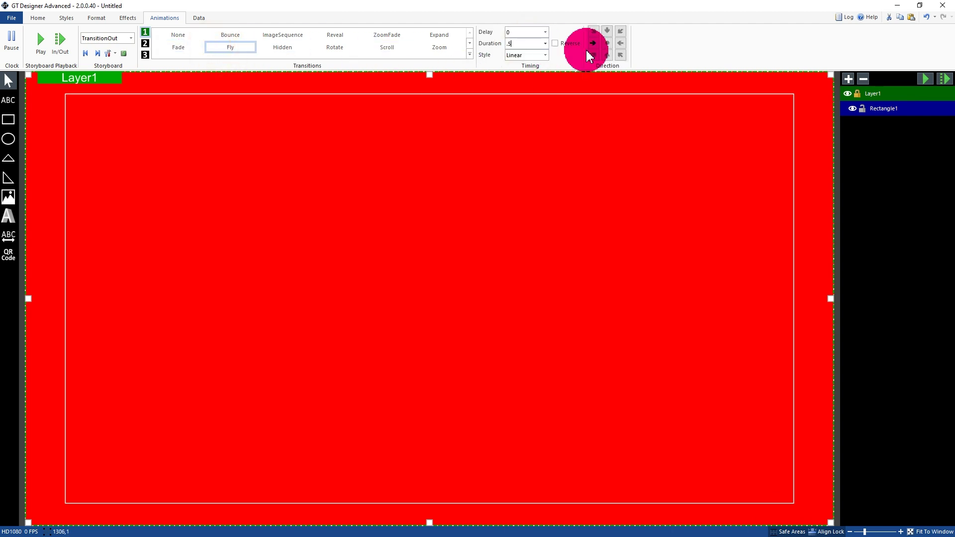
left_click(516, 56)
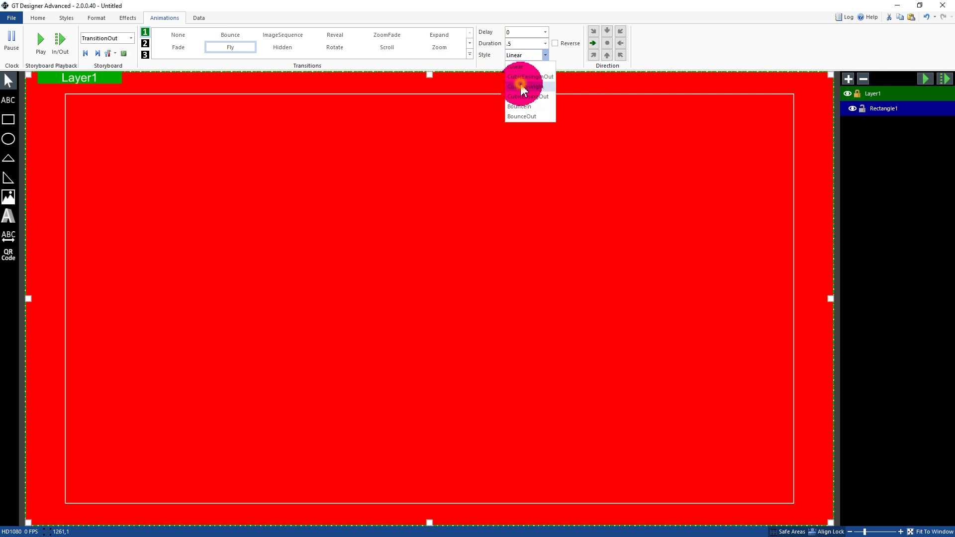
left_click(522, 88)
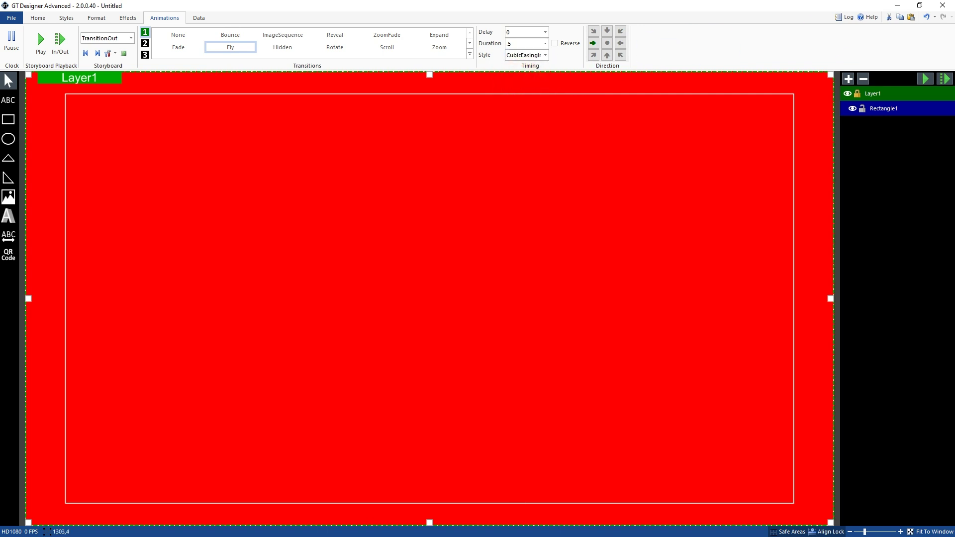
left_click(944, 80)
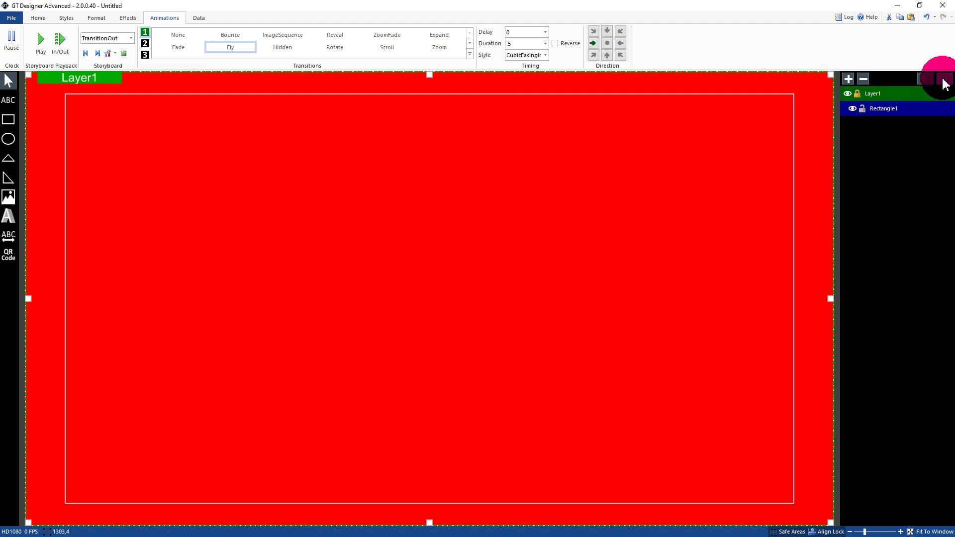
Step: Save the design over the existing Example 1.gtzip in the Stingers folder
left_click(5, 22)
left_click(63, 94)
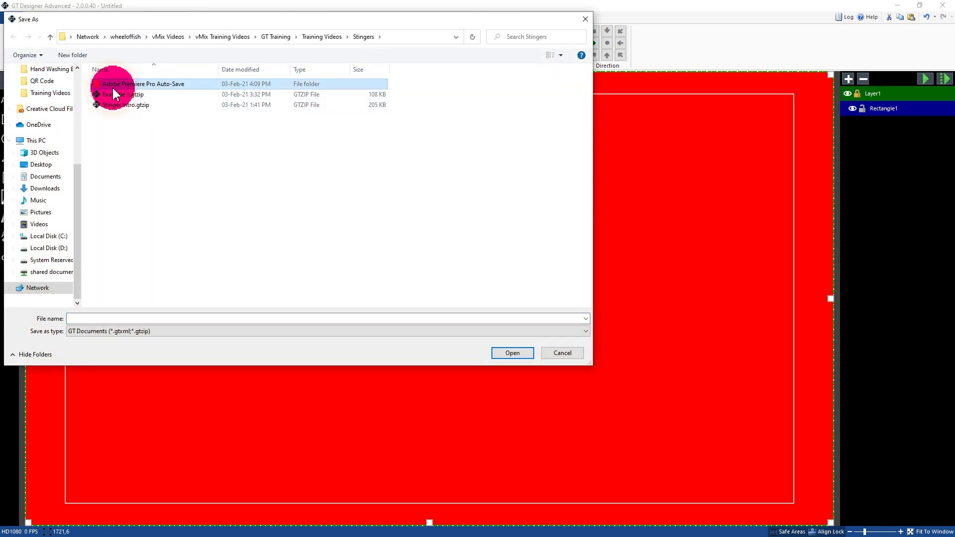
left_click(112, 95)
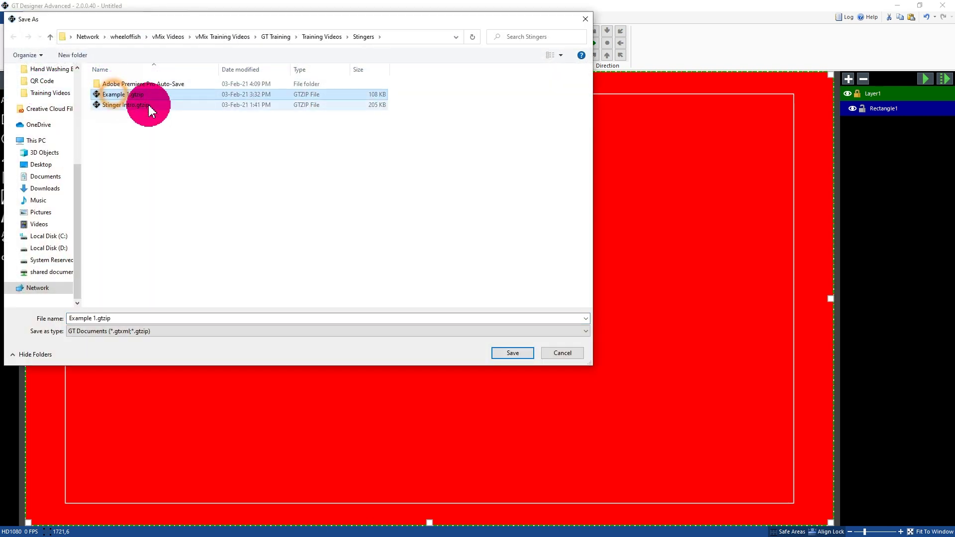
left_click(513, 353)
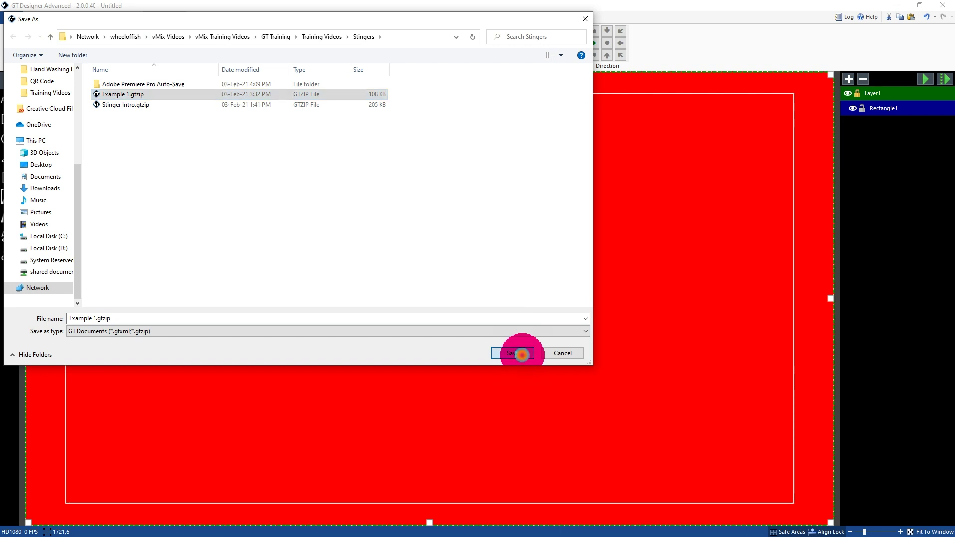
left_click(523, 279)
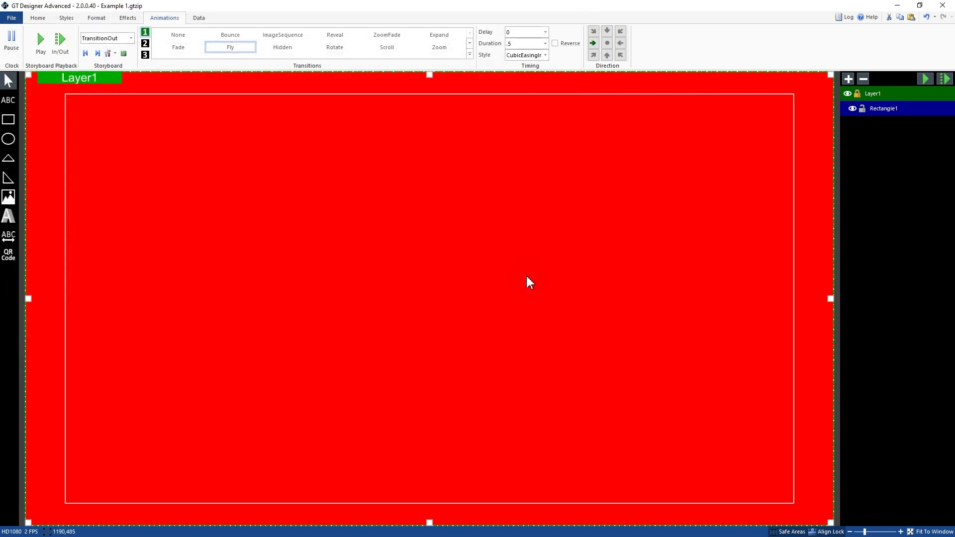
left_click(854, 367)
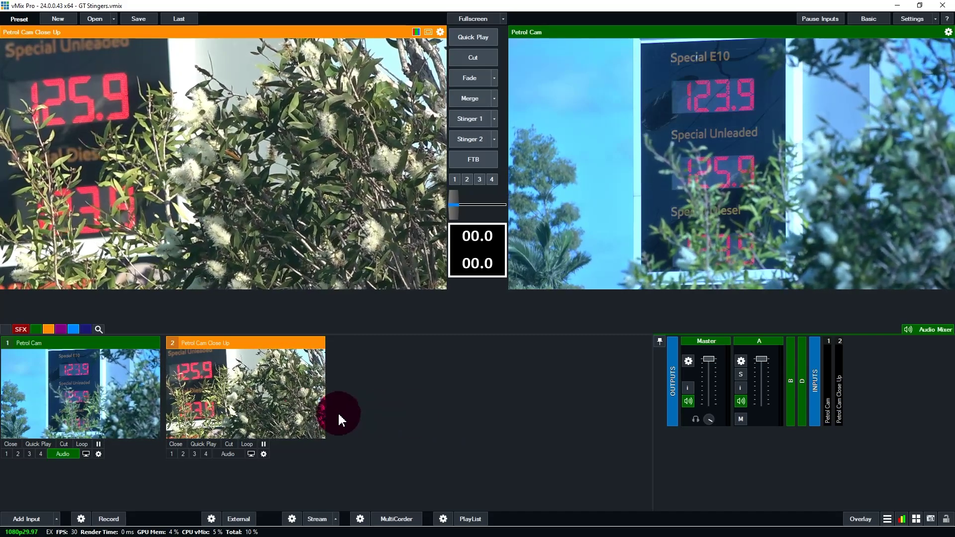
Step: Add the recent example 1 title as vMix input 3, then close its Title Editor
left_click(20, 519)
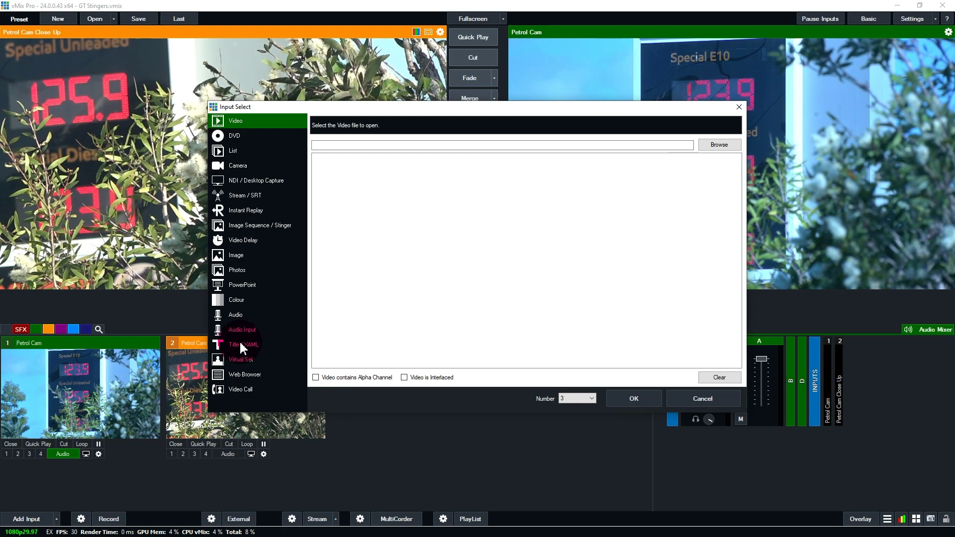
left_click(241, 344)
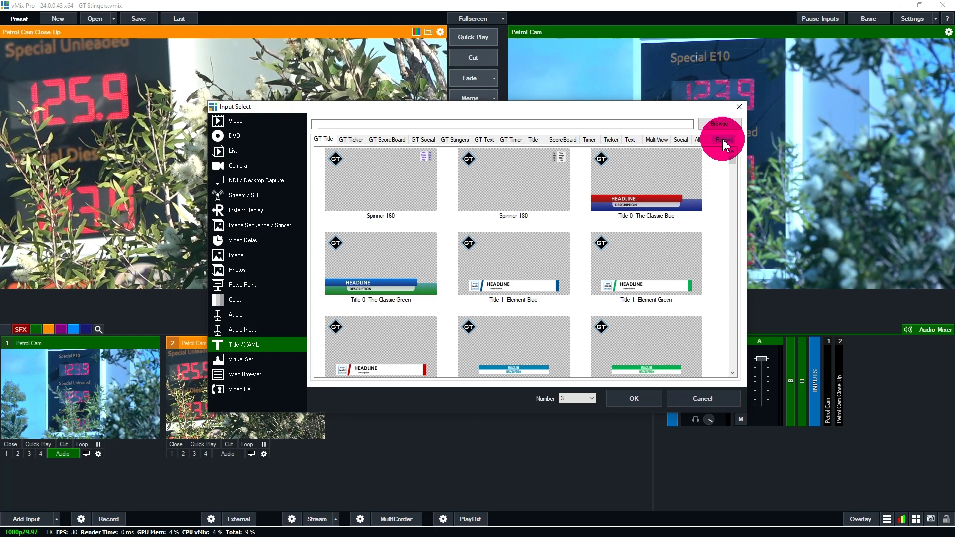
left_click(724, 141)
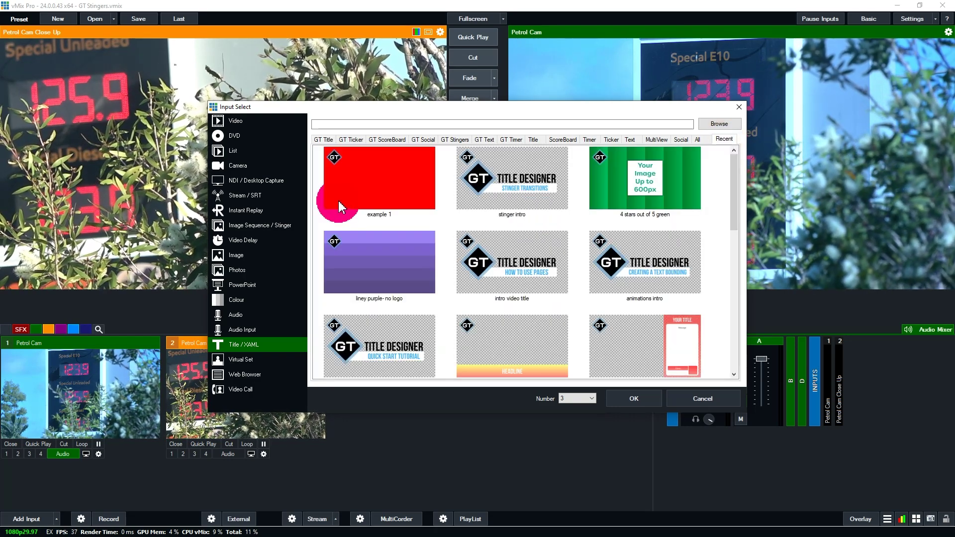
left_click(423, 192)
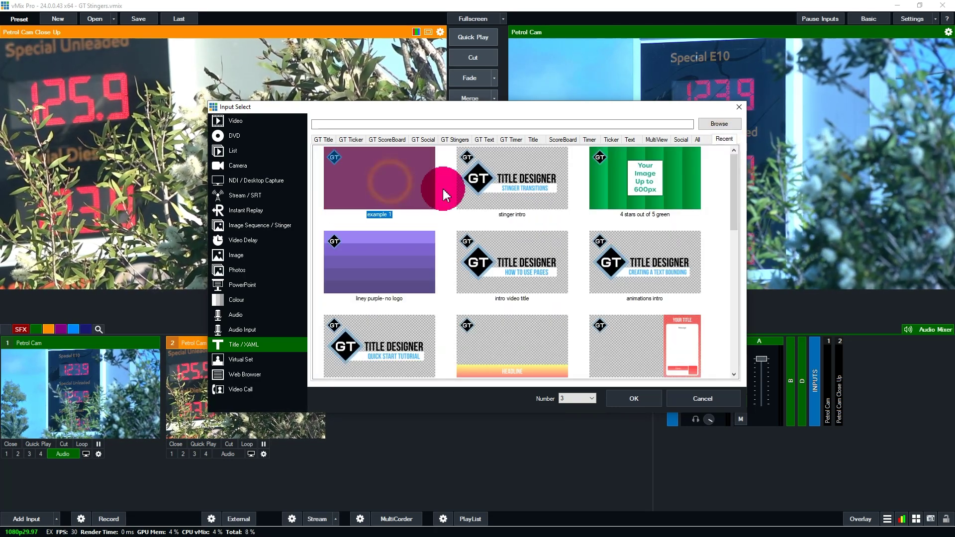
left_click(647, 399)
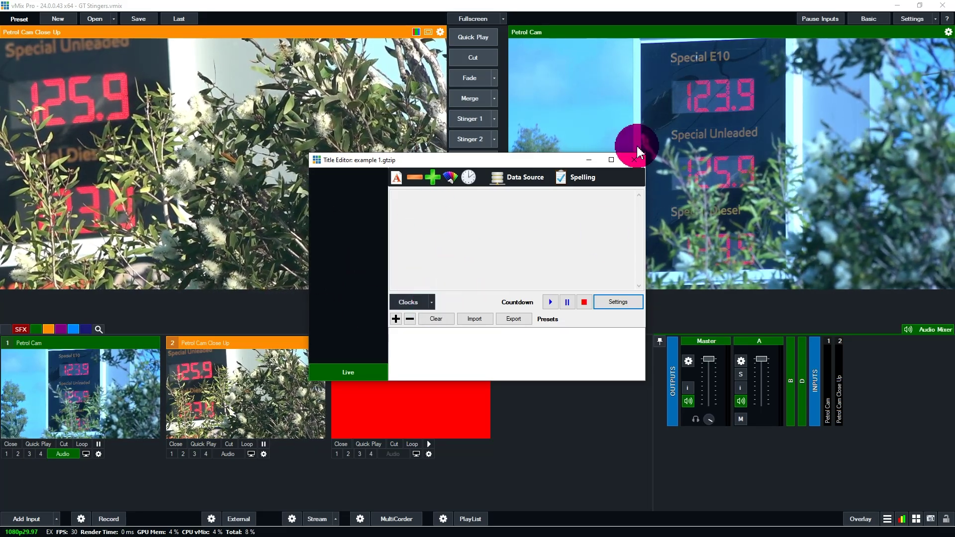
left_click(635, 164)
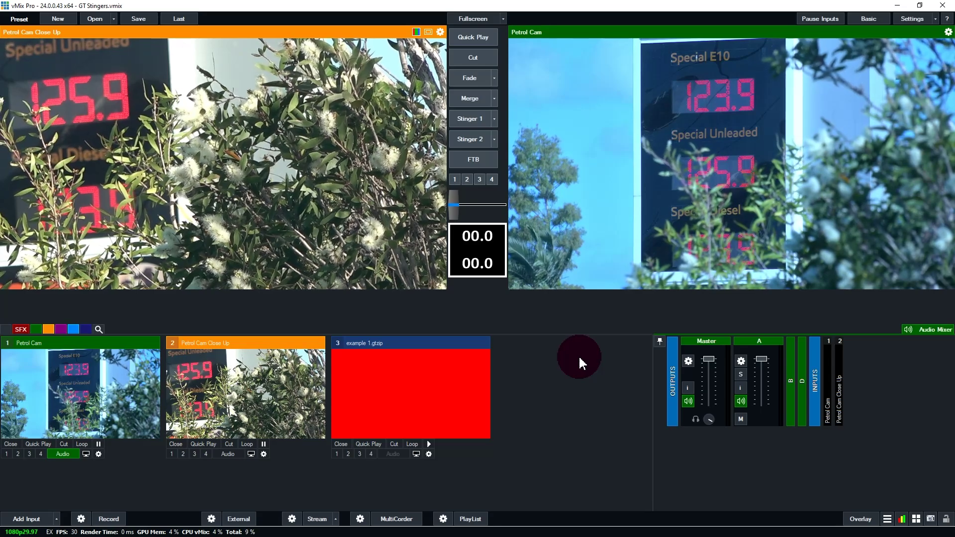
Step: Open vMix Overlay Settings and select Stinger 1 in the Number list
left_click(862, 520)
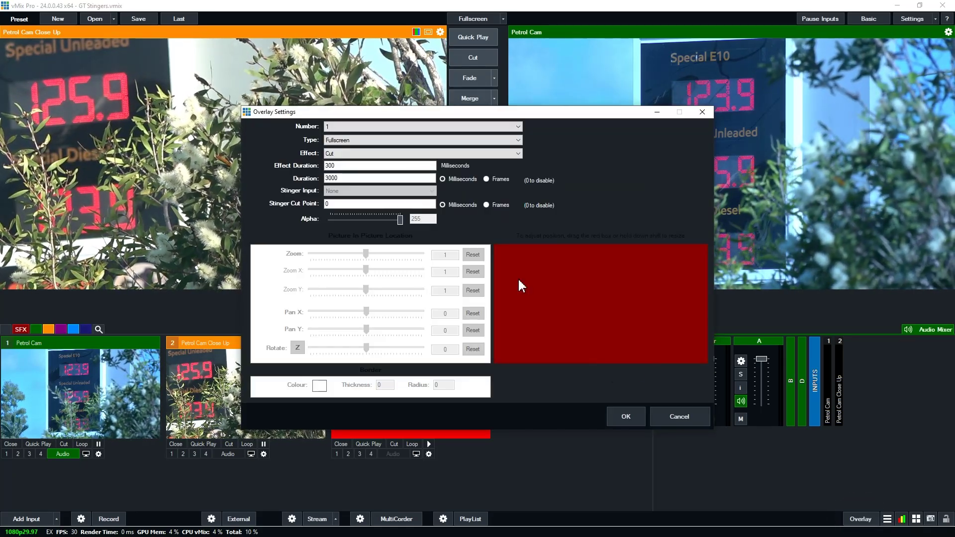
left_click(384, 138)
left_click(328, 125)
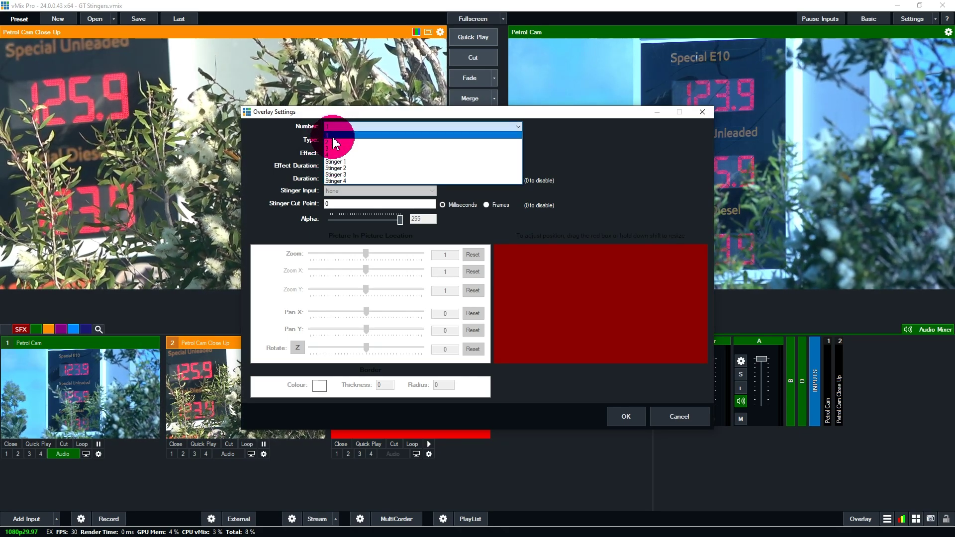
left_click(351, 161)
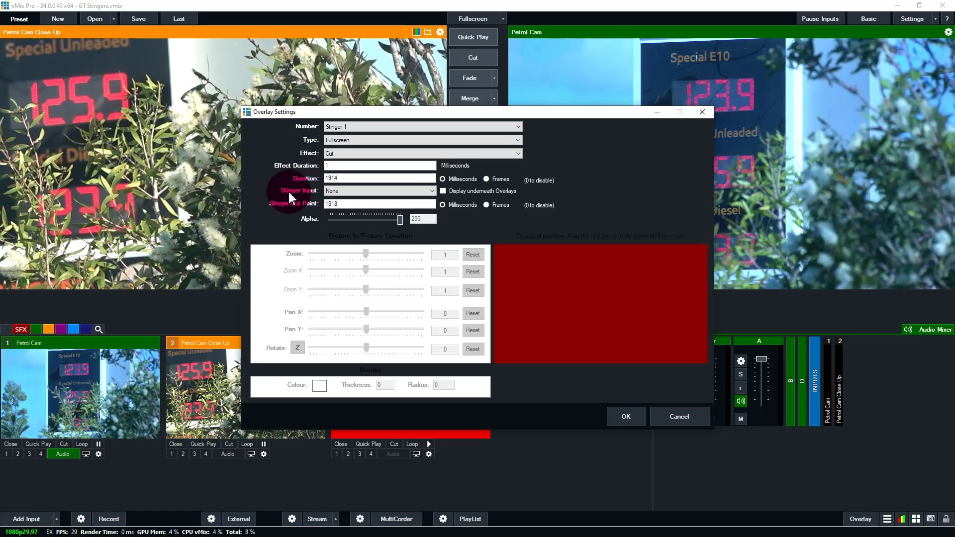
Step: Set Stinger Input to 3 example 1.gtzip and keep the Cut effect
left_click(348, 191)
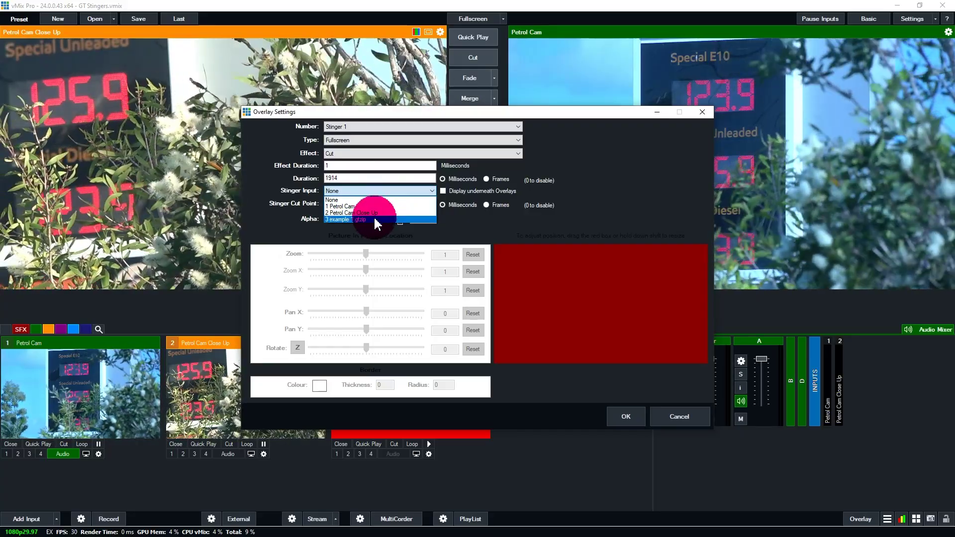
left_click(374, 219)
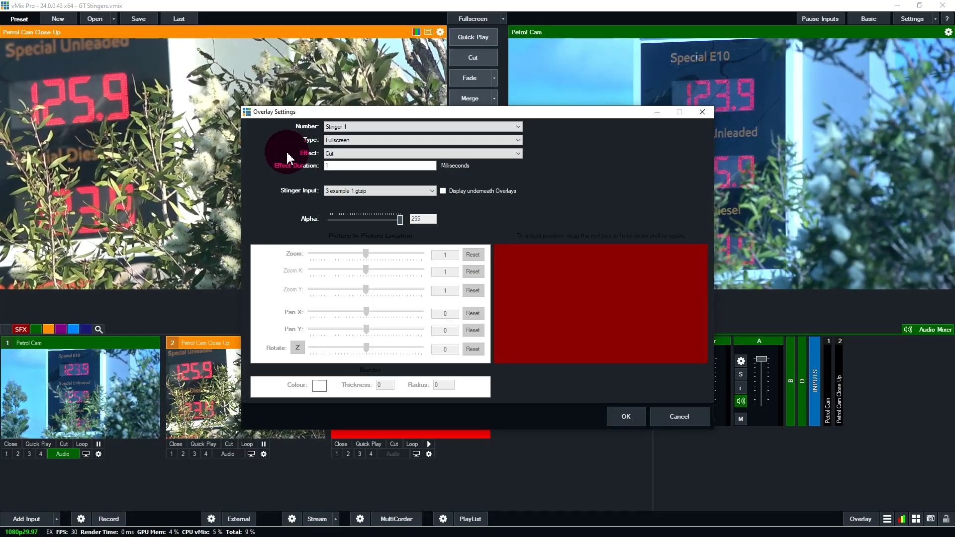
left_click(348, 153)
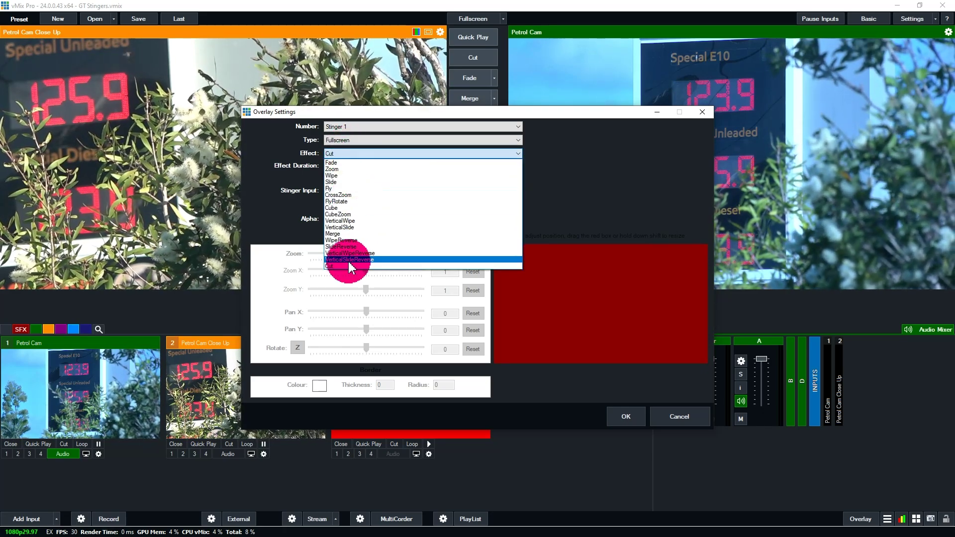
left_click(353, 266)
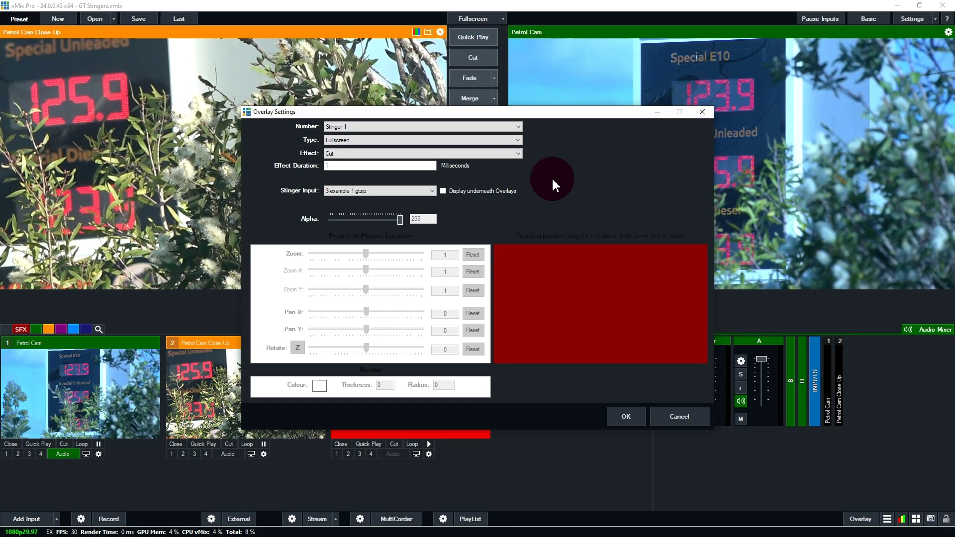
left_click(420, 156)
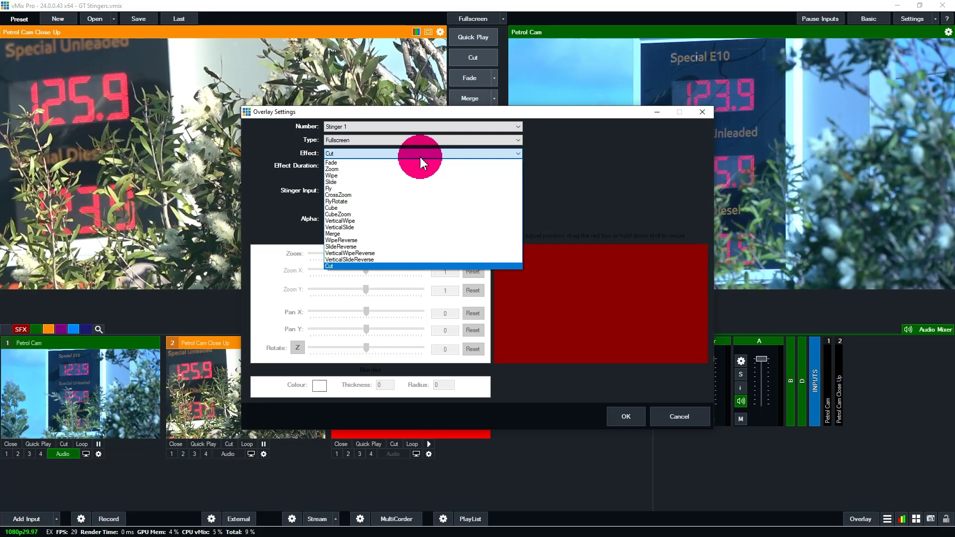
left_click(515, 155)
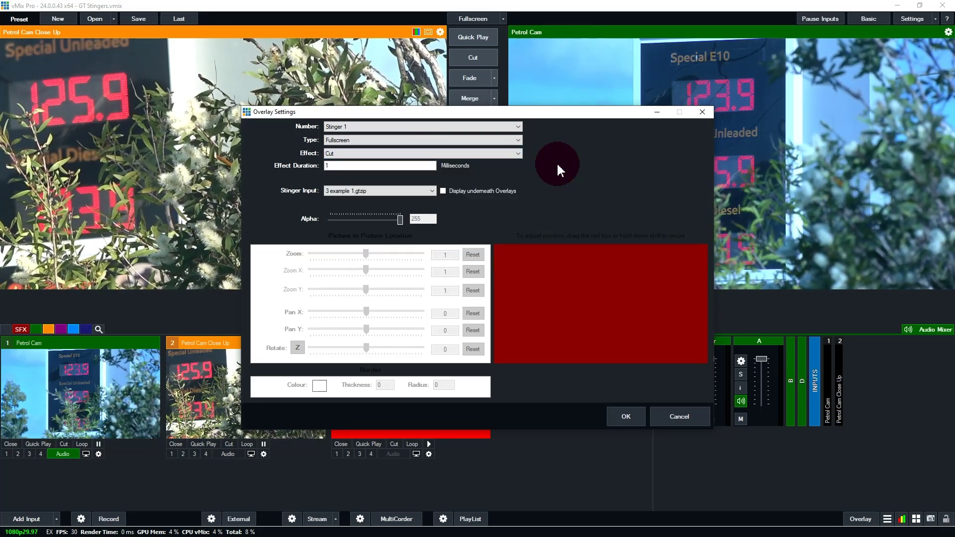
Step: Leave Display underneath Overlays unticked and confirm the Stinger 1 settings
left_click(399, 154)
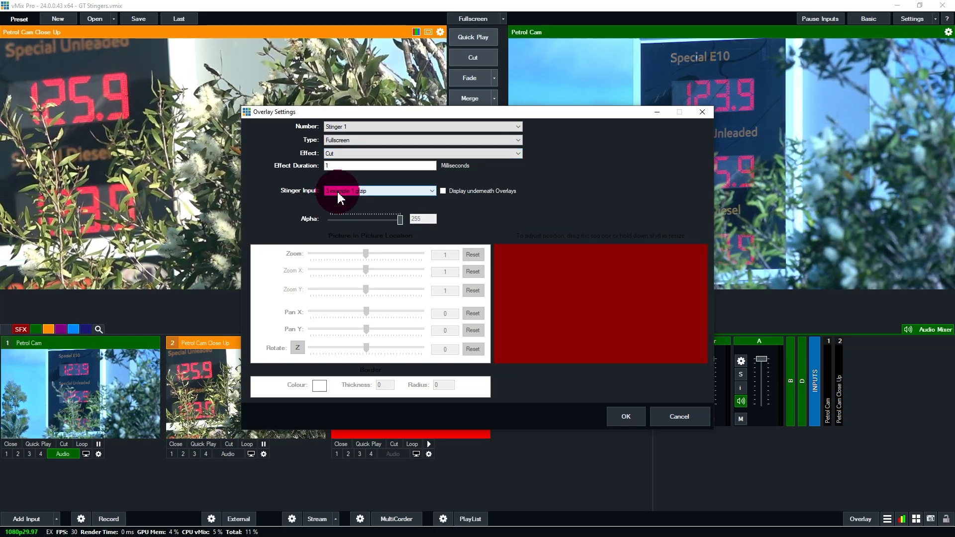
left_click(447, 192)
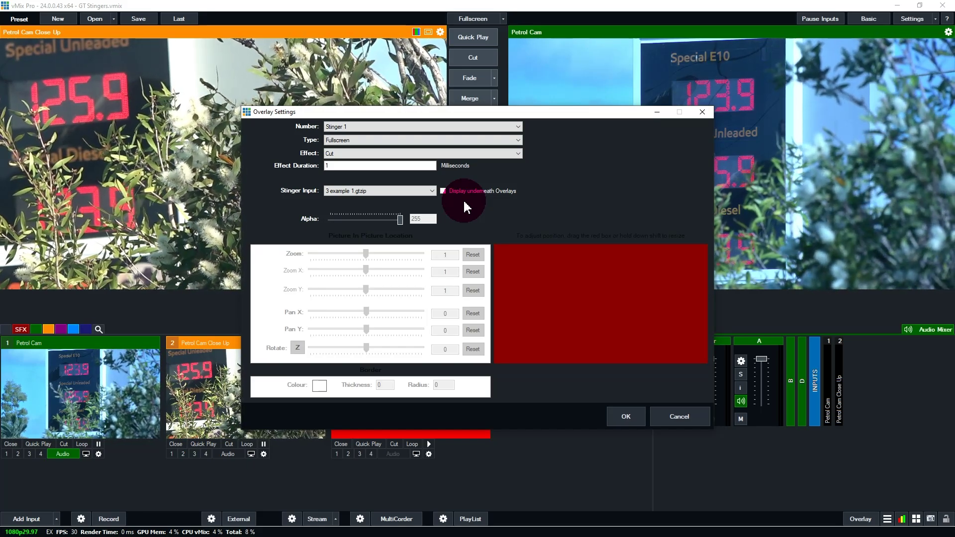
left_click(832, 108)
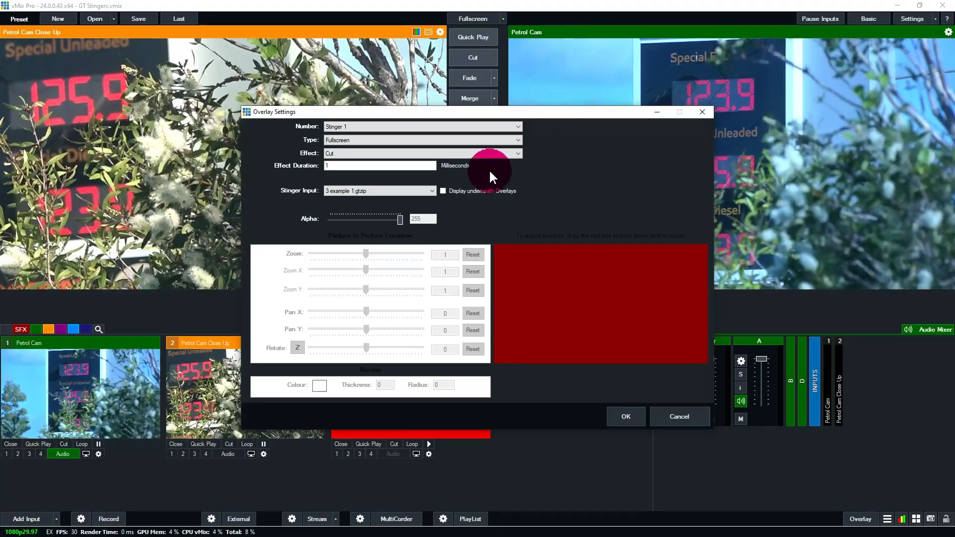
left_click(478, 194)
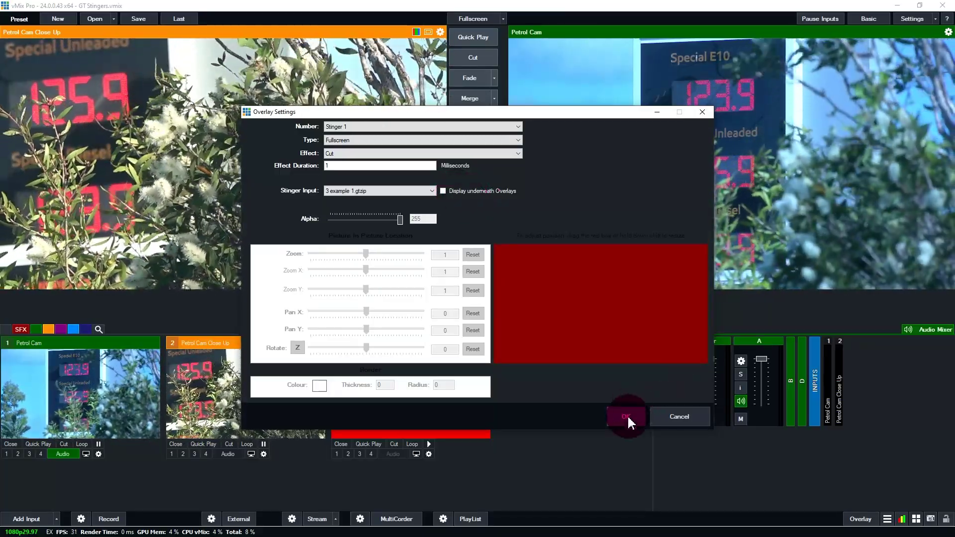
left_click(626, 416)
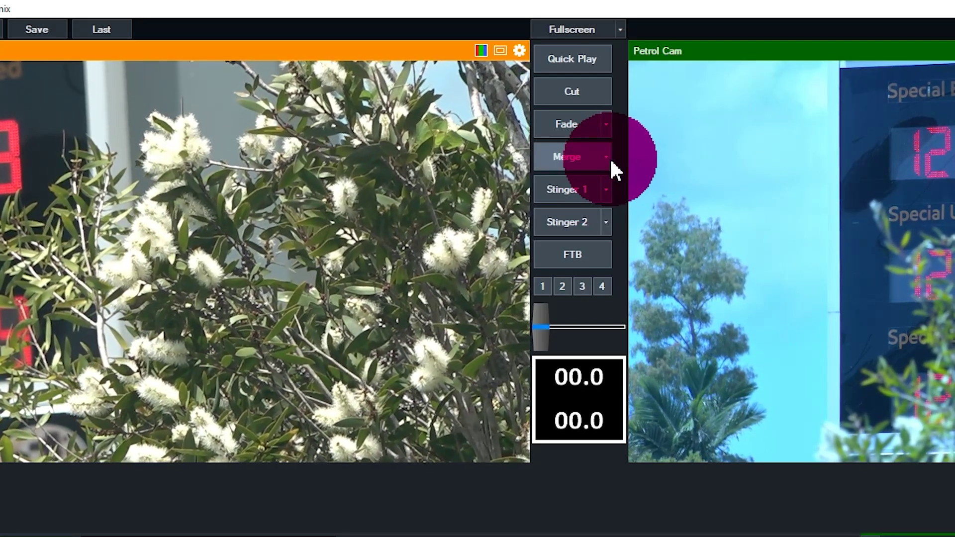
left_click(610, 159)
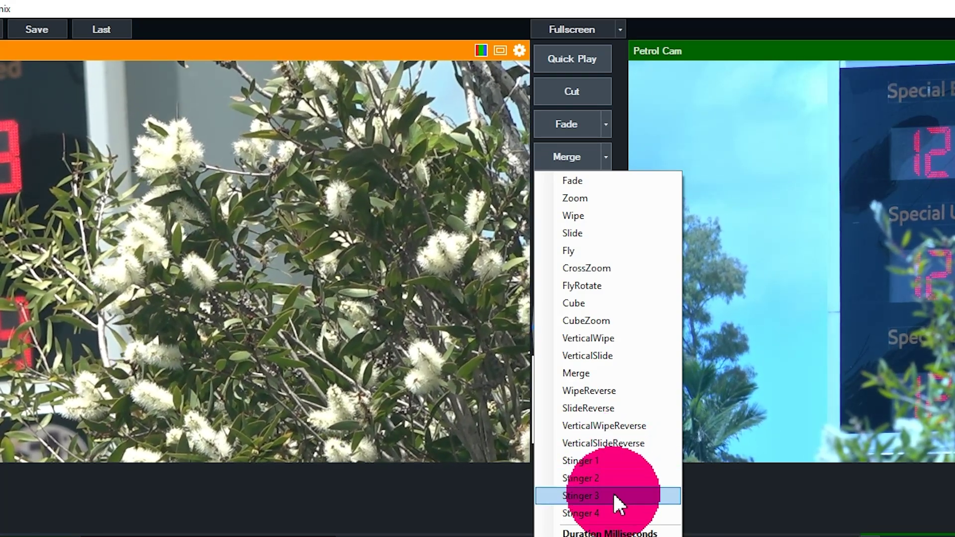
left_click(613, 496)
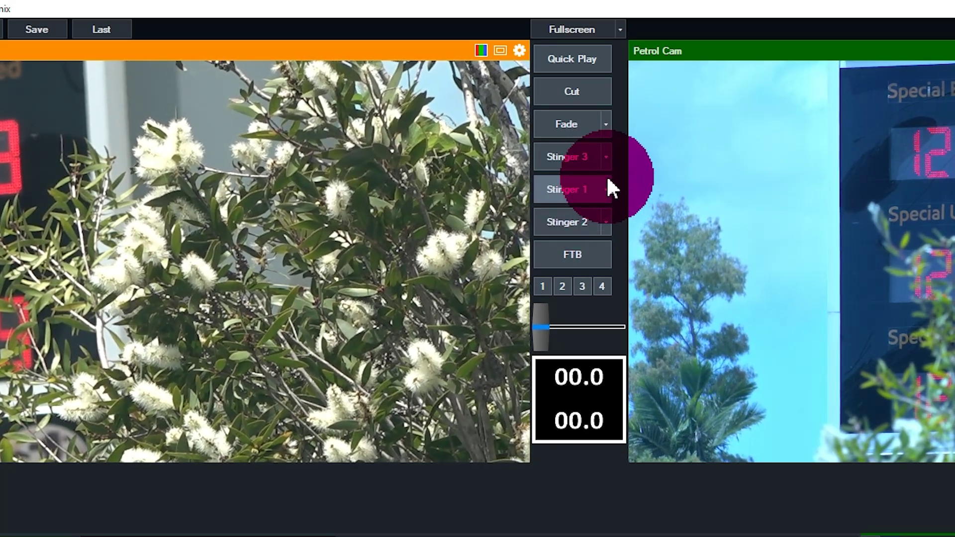
left_click(606, 160)
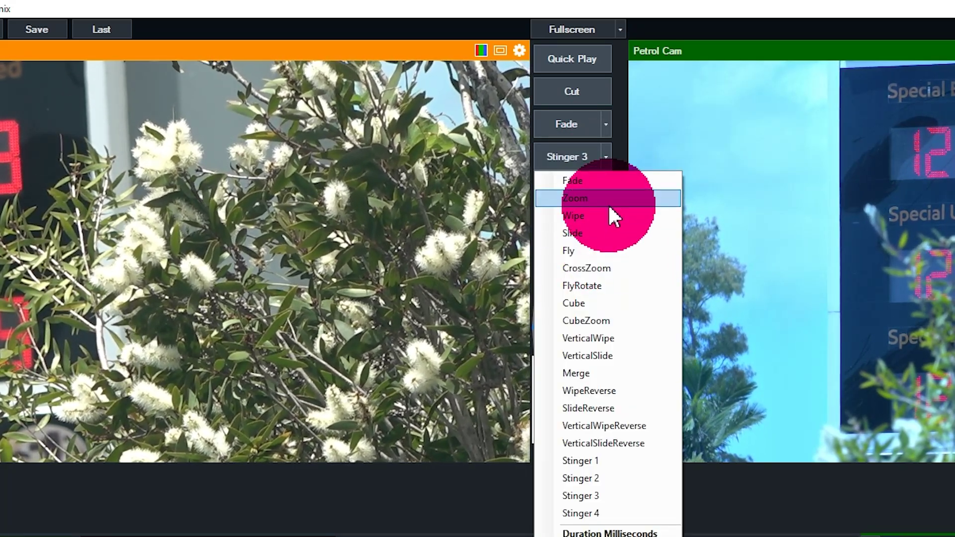
left_click(612, 375)
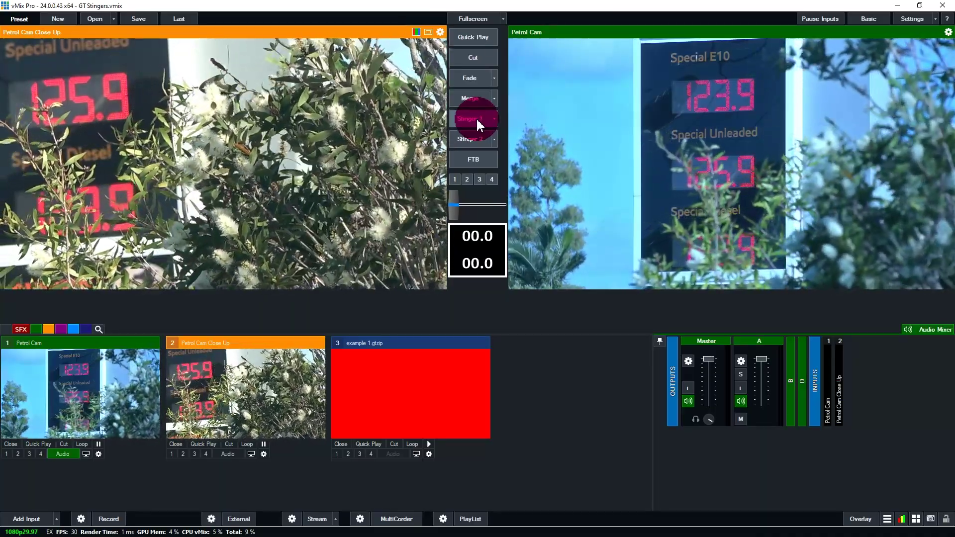
Step: Fire Stinger 1 four times, swapping Petrol Cam and Petrol Cam Close Up on air
left_click(476, 118)
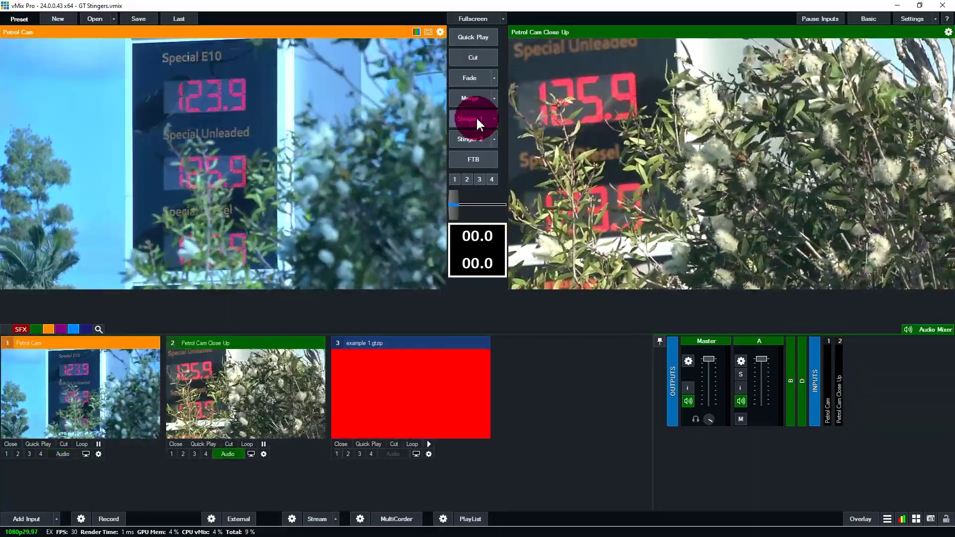
left_click(476, 118)
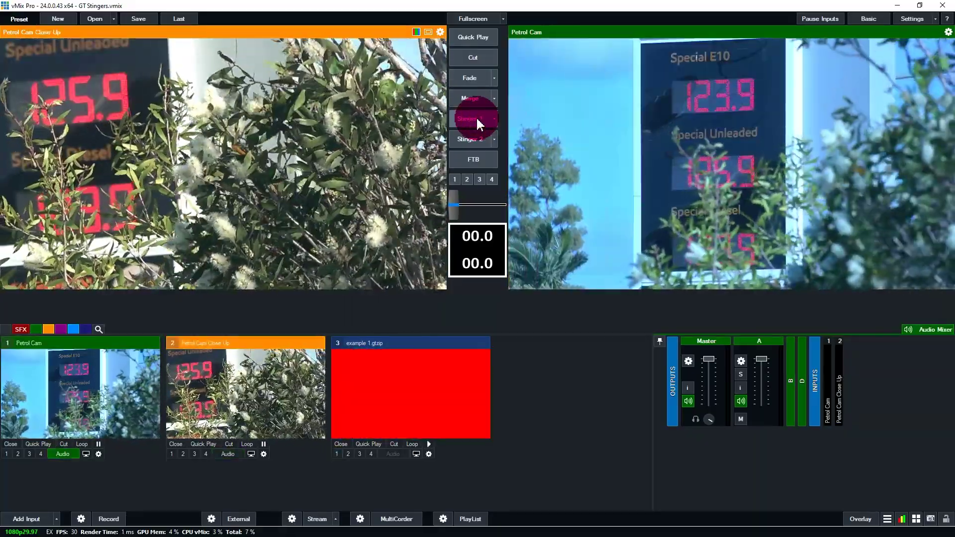
left_click(476, 119)
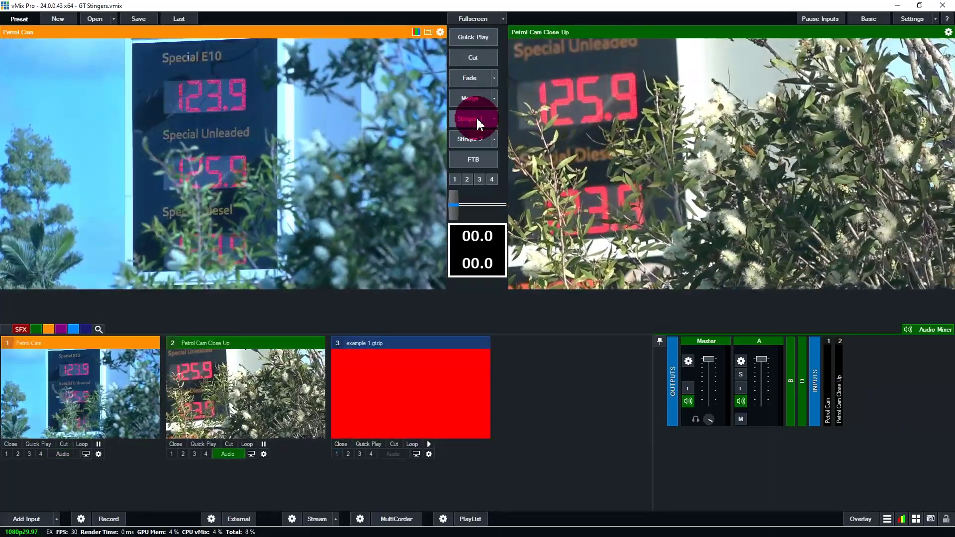
left_click(476, 120)
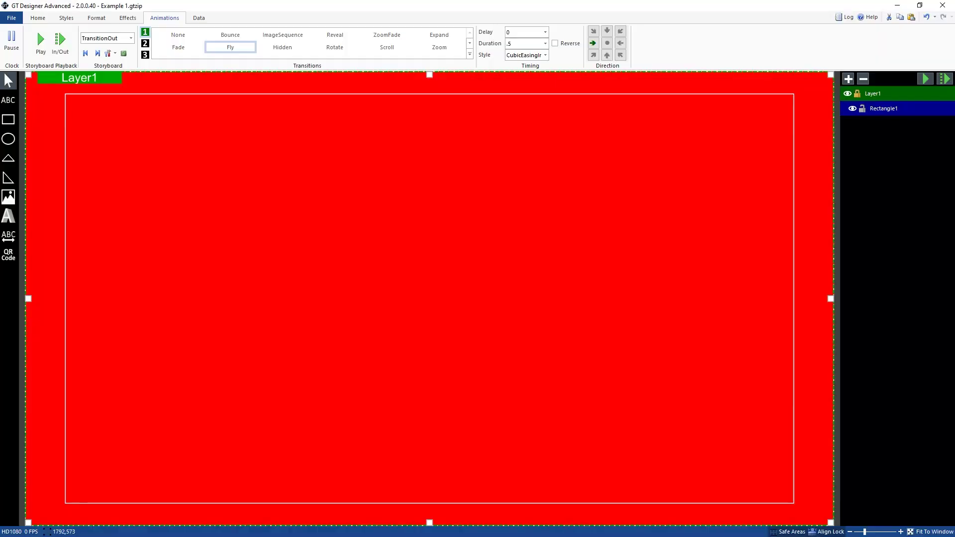
Step: Change the rectangle's fill to a vertical gradient ending in pale green #DCFFBC
right_click(509, 242)
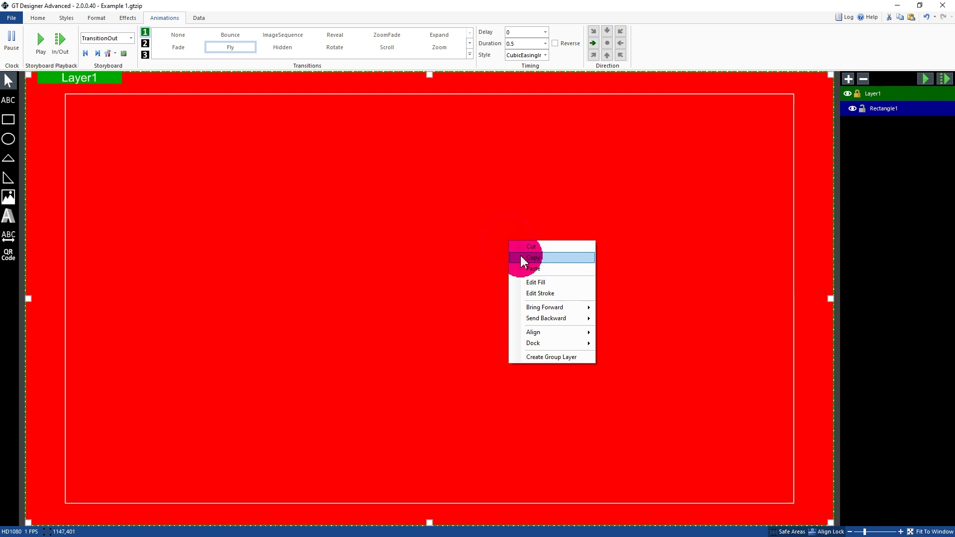
left_click(552, 283)
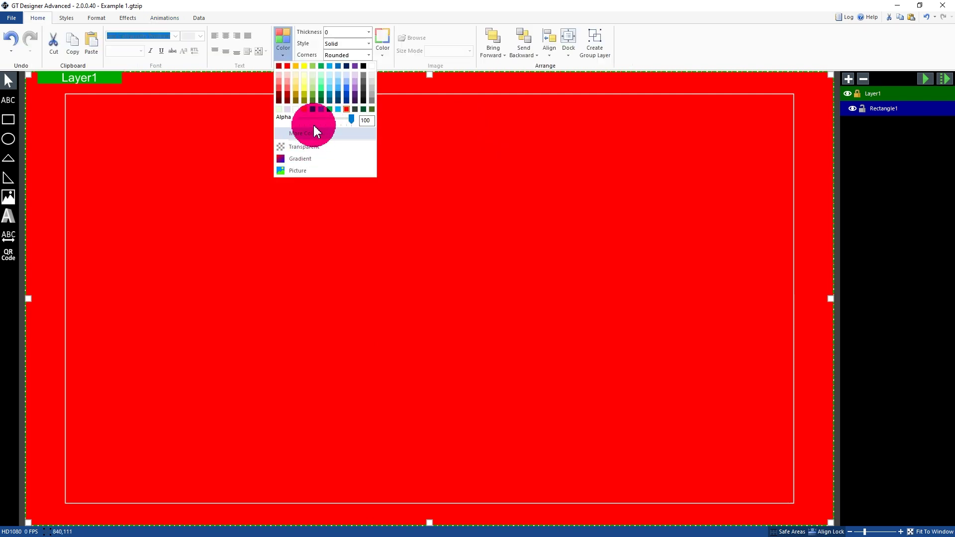
left_click(309, 158)
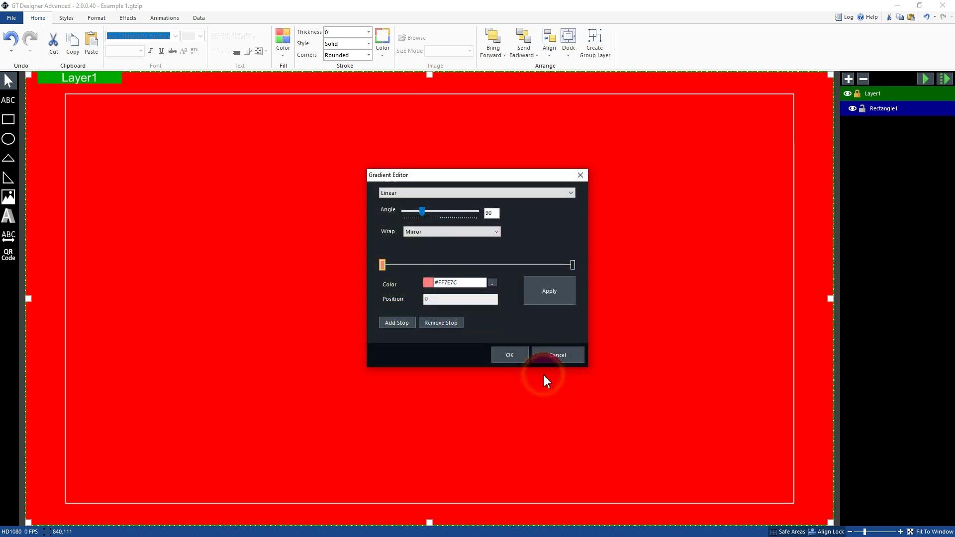
left_click(573, 265)
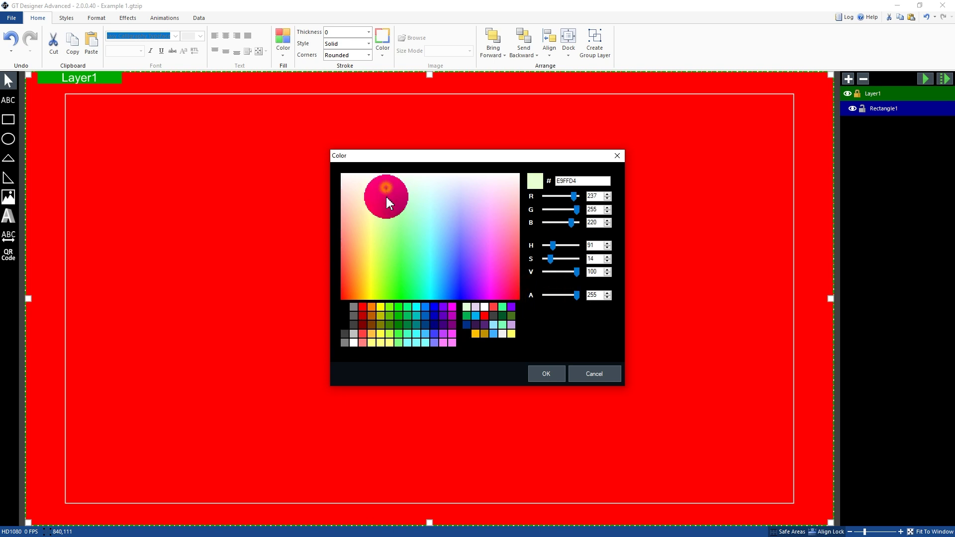
left_click(546, 374)
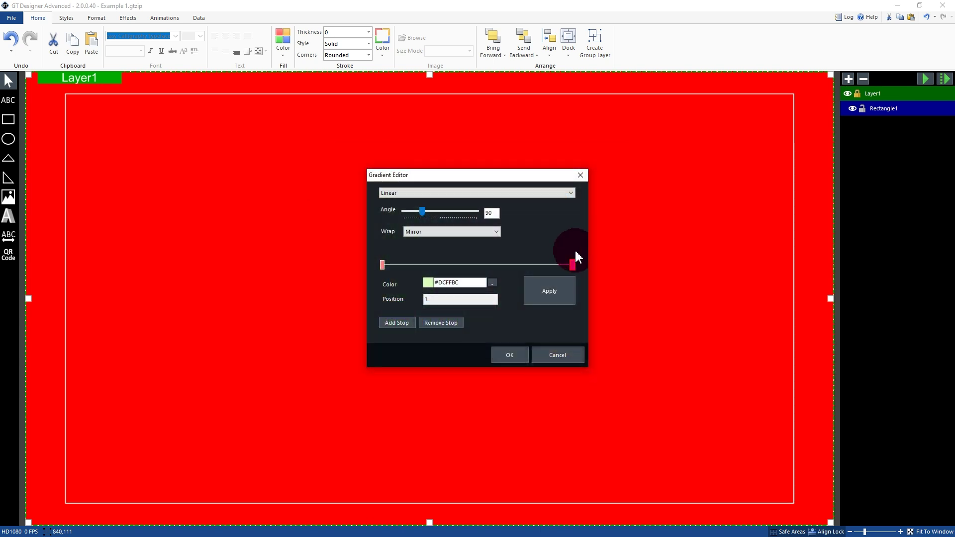
left_click(548, 294)
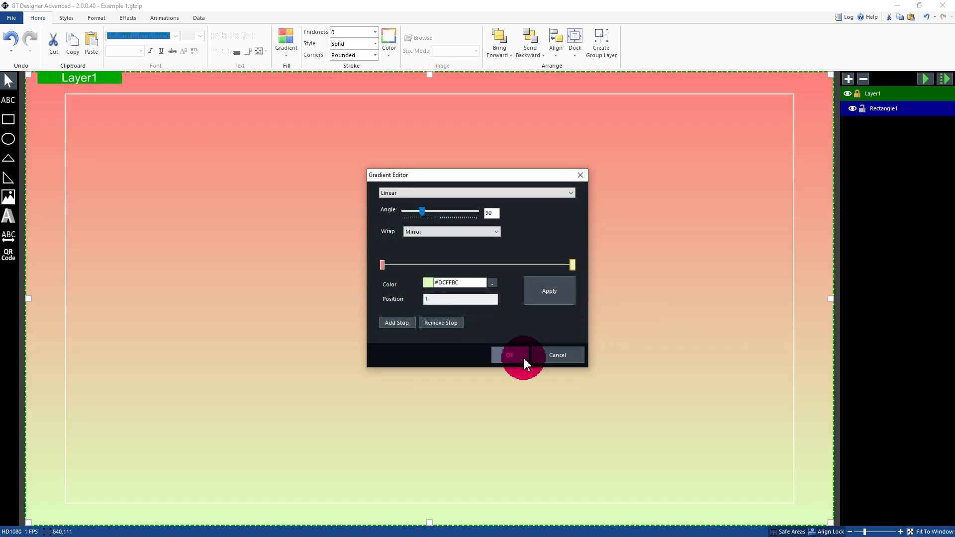
left_click(522, 355)
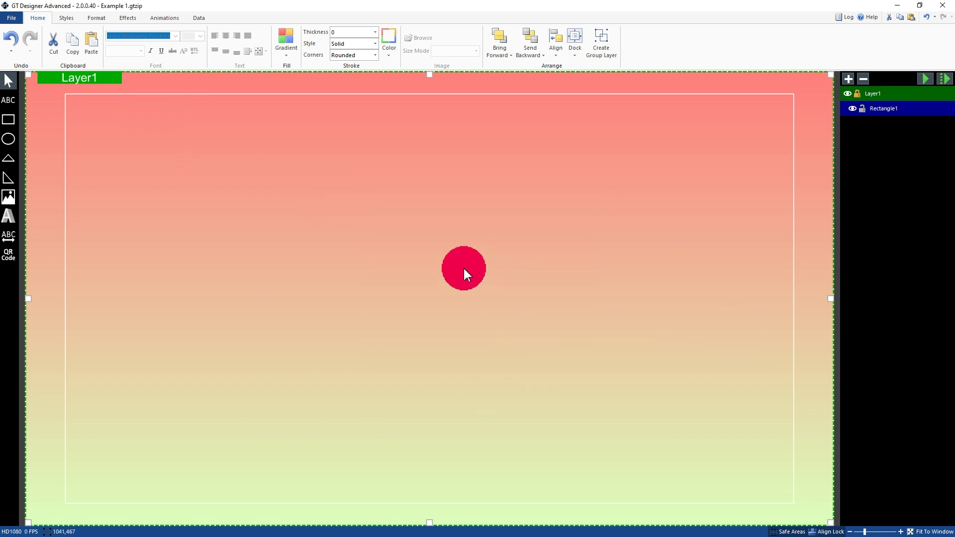
Step: Insert the Logo.png banana logo image into the graphic
left_click(9, 198)
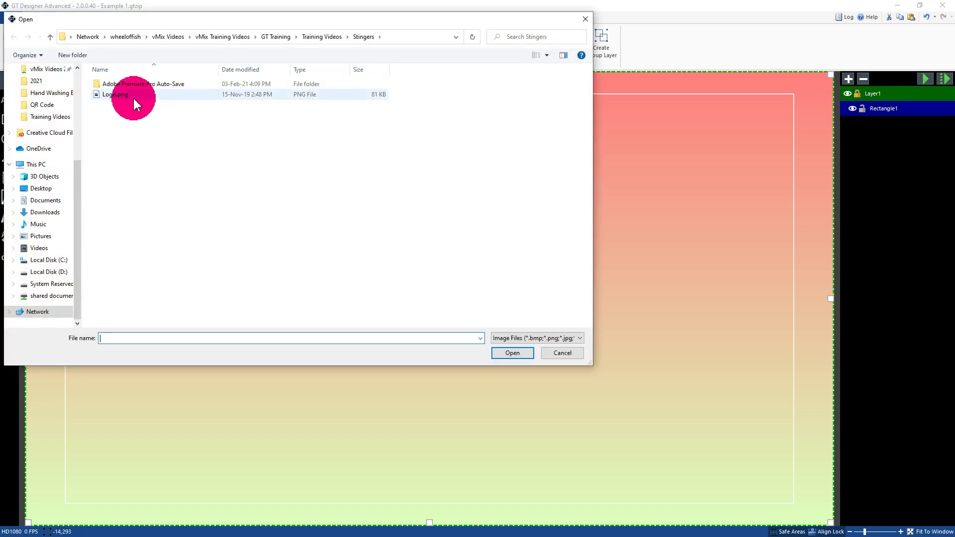
left_click(133, 96)
left_click(524, 354)
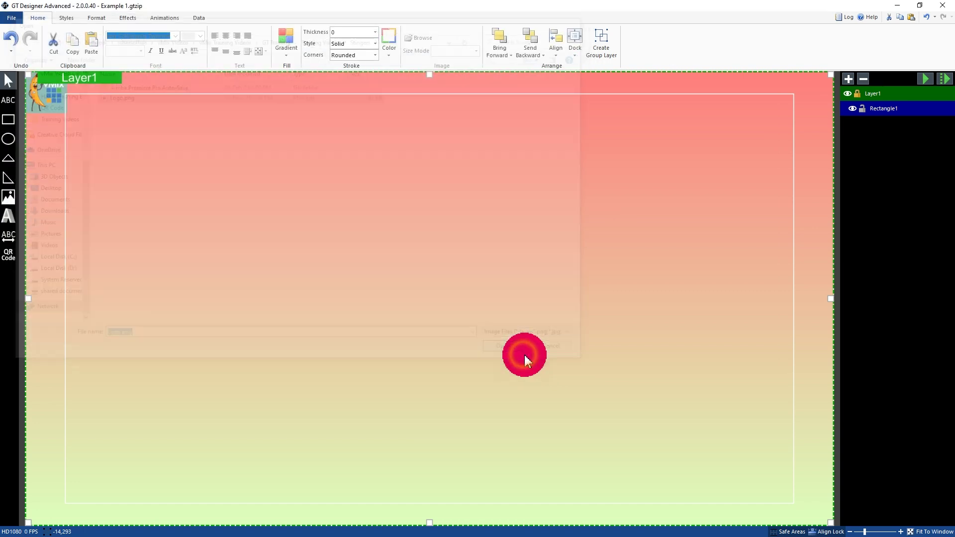
Step: Align the logo to the canvas centre and middle, then preview the transition
right_click(217, 246)
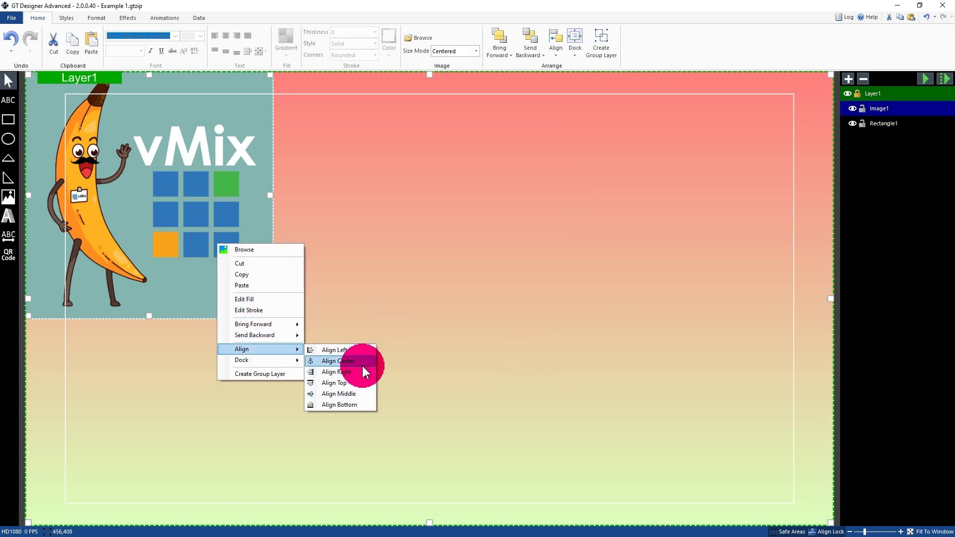
left_click(338, 361)
mouse_move(475, 371)
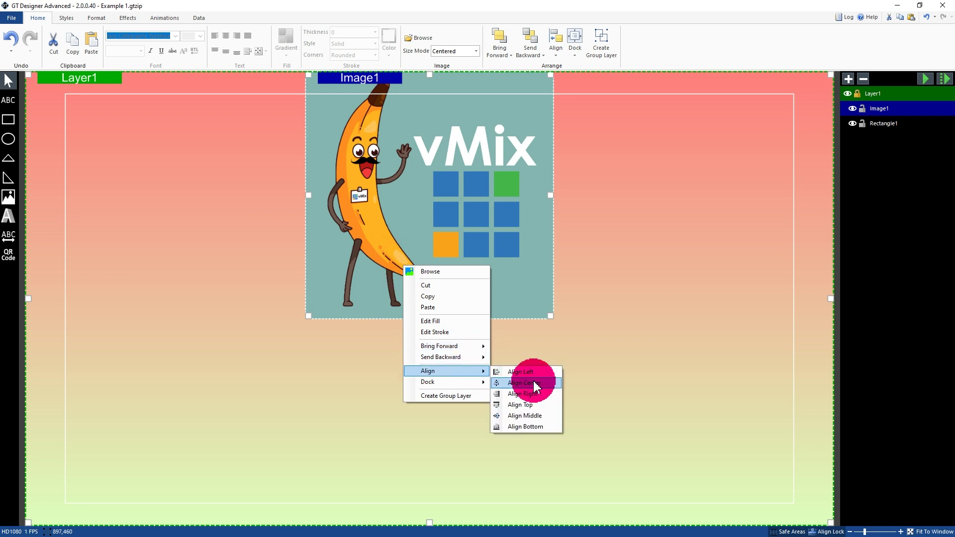
left_click(533, 416)
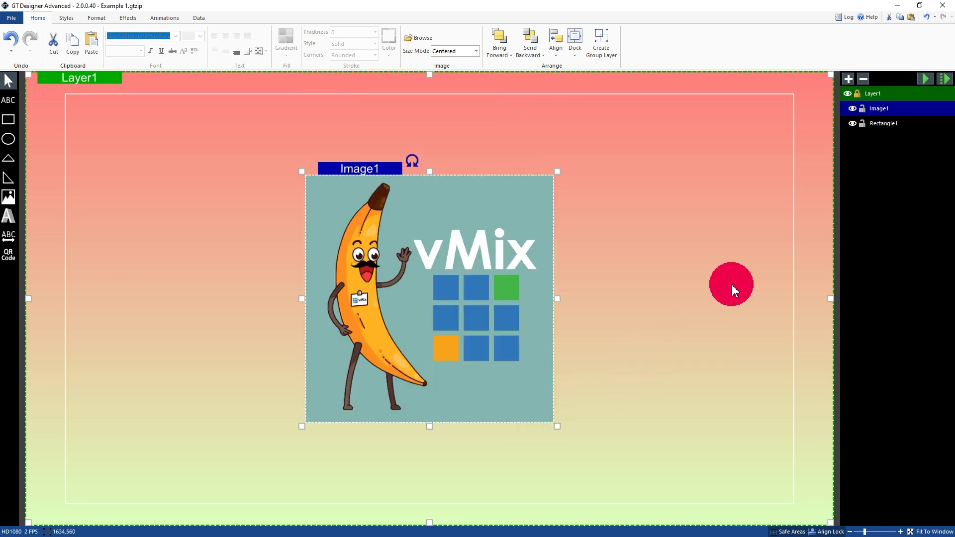
left_click(944, 80)
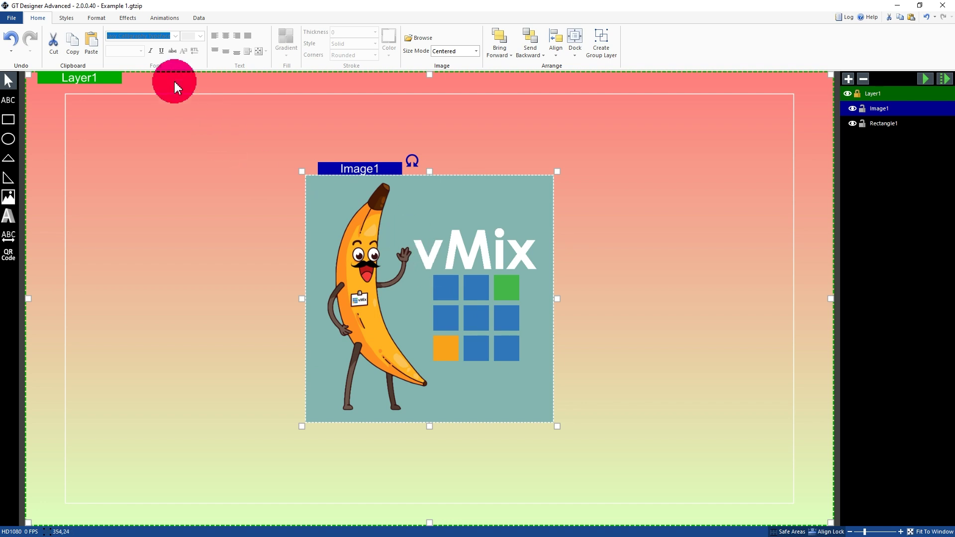
Step: On the TransitionIn storyboard, give the logo a Zoom entrance
left_click(161, 19)
left_click(131, 39)
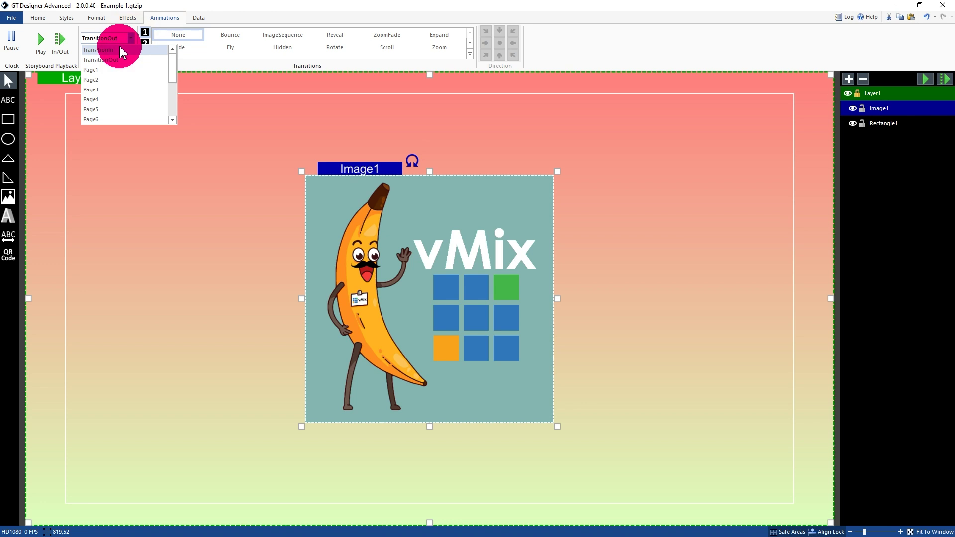
left_click(122, 50)
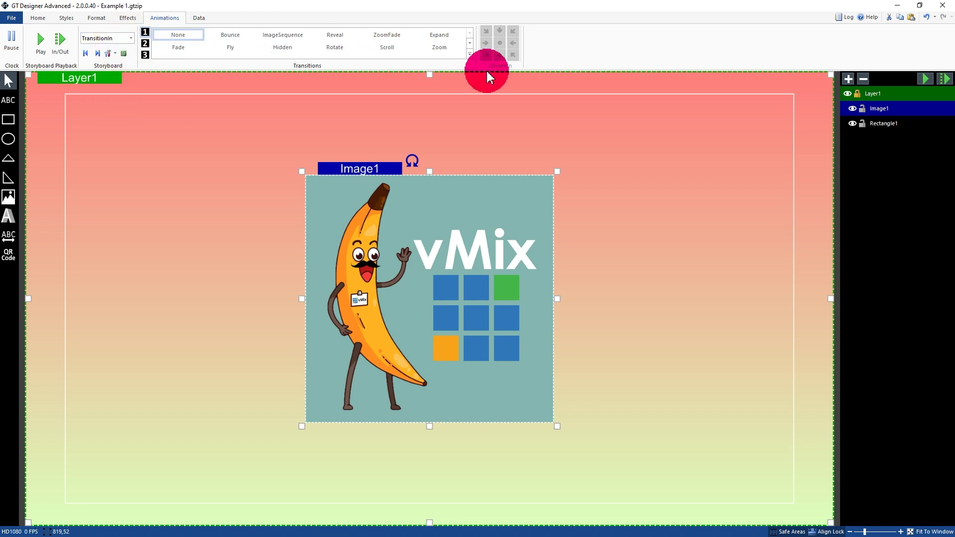
left_click(436, 52)
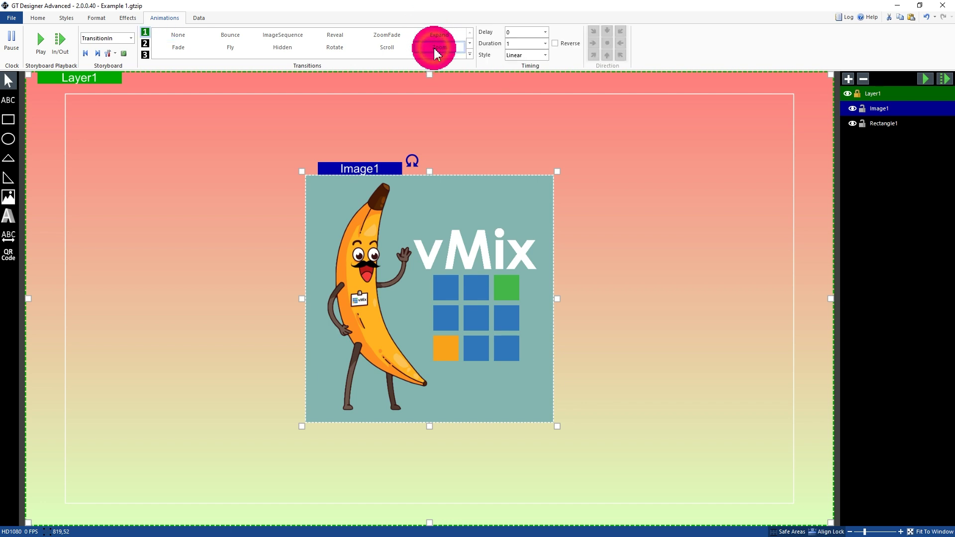
Step: Set the zoom entrance to delay .3, duration .5 and CubicEasingIn easing
left_click(518, 43)
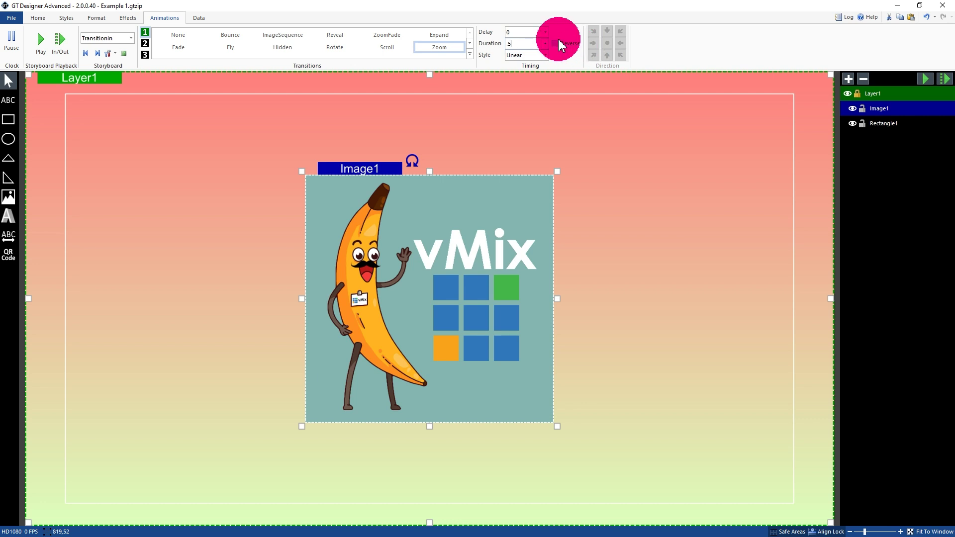
left_click(529, 32)
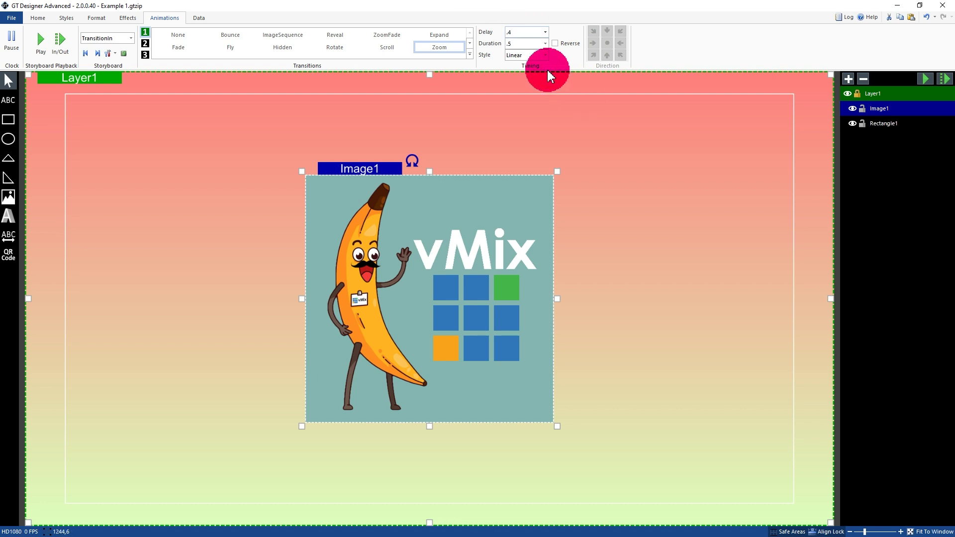
left_click(525, 55)
left_click(546, 85)
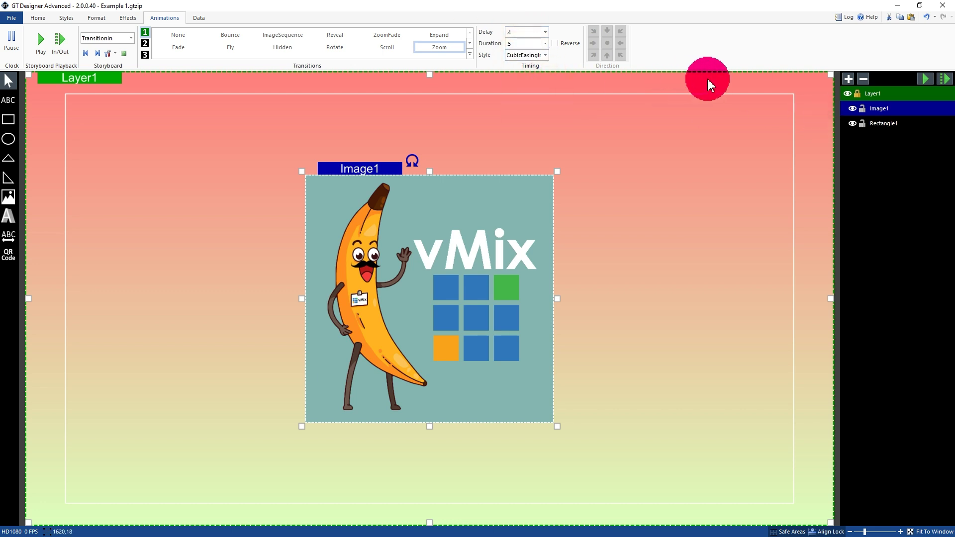
Step: Preview the logo's zoom-in entrance, adjusting the delay and replaying it
left_click(927, 80)
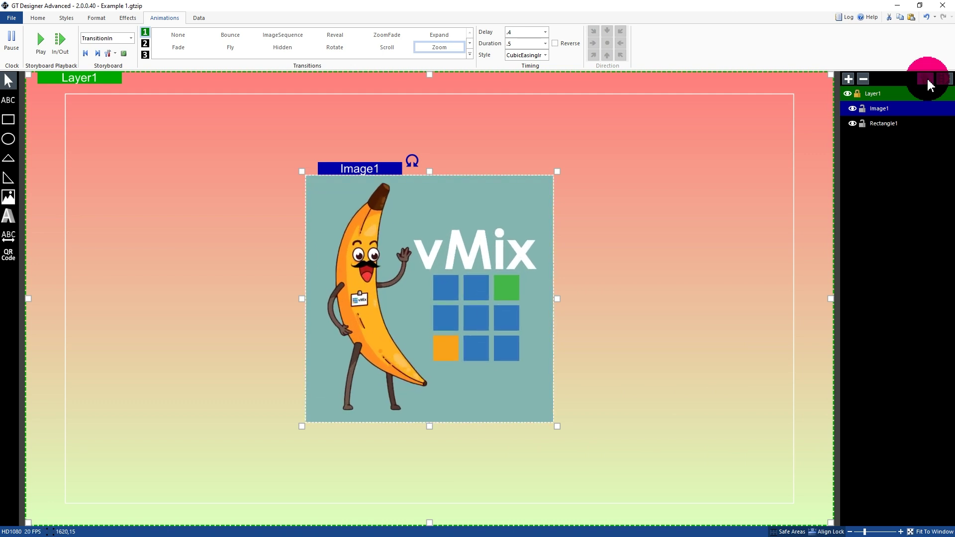
left_click(927, 79)
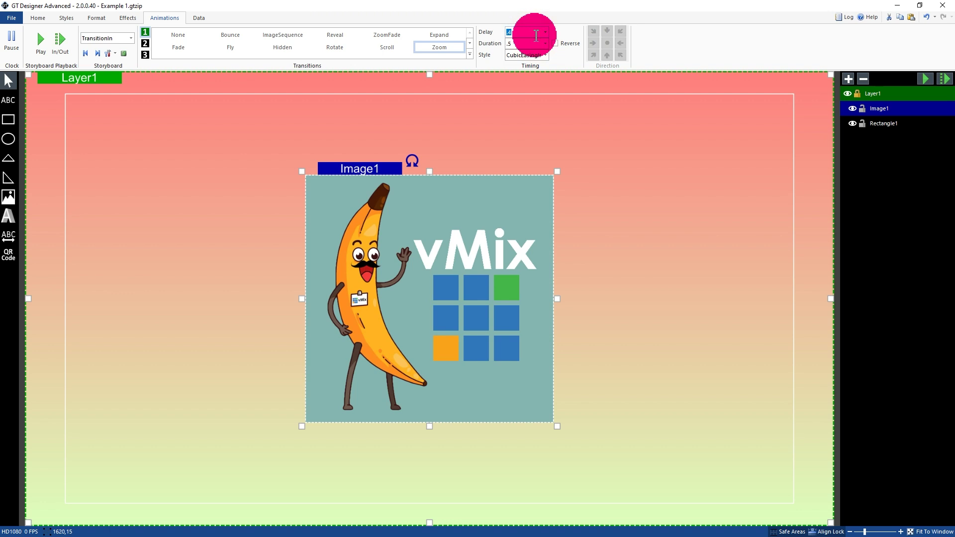
type(".3")
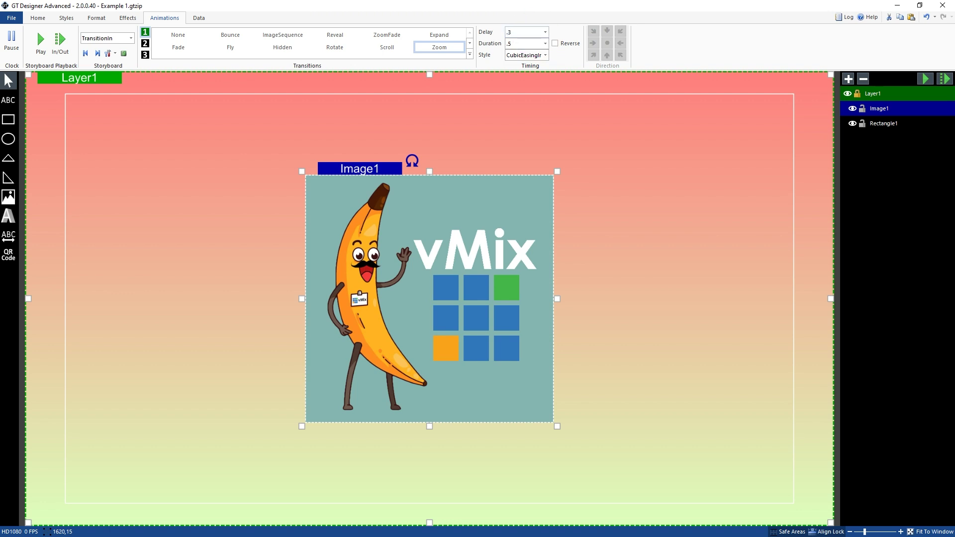
left_click(923, 79)
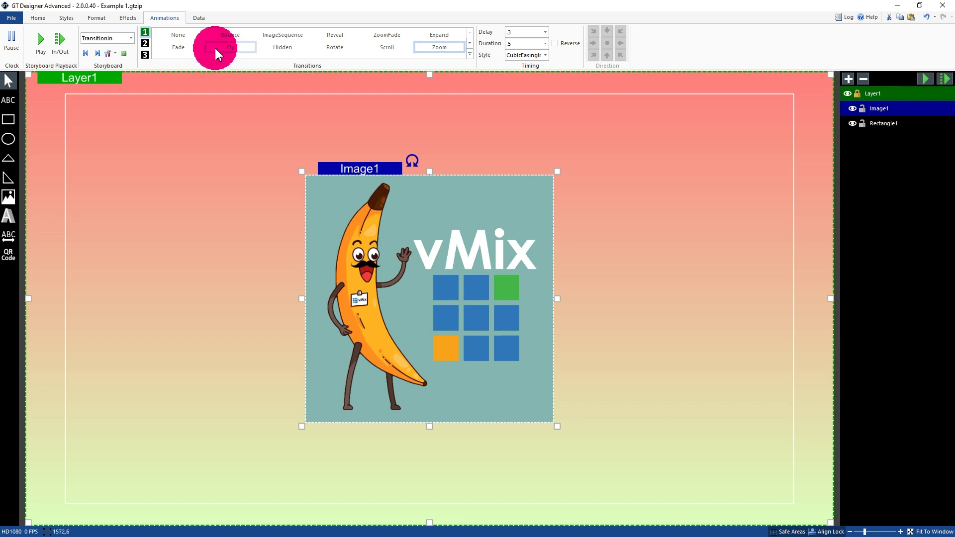
left_click(102, 39)
Step: On TransitionOut, give the logo a Zoom exit with delay .3, duration .5, CubicEasingIn
left_click(106, 59)
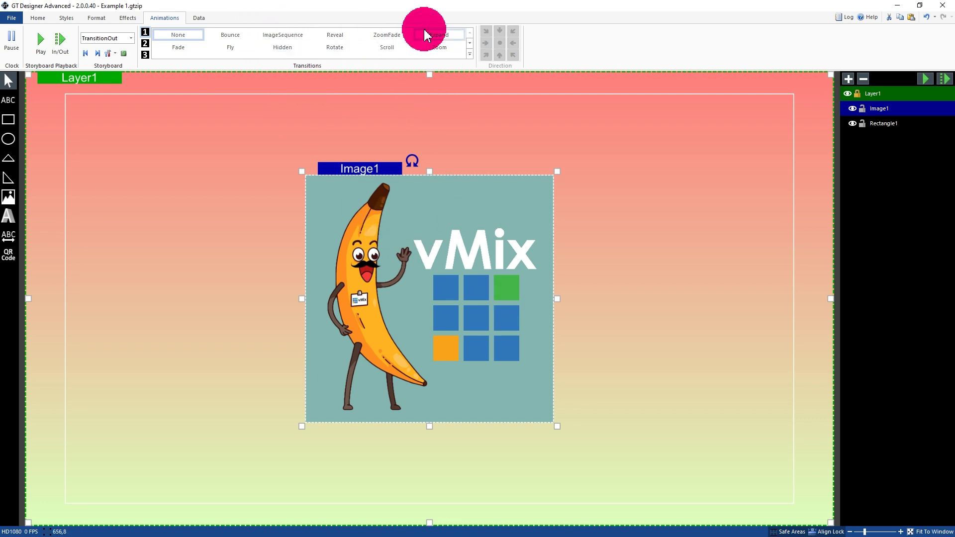
left_click(439, 45)
left_click(523, 33)
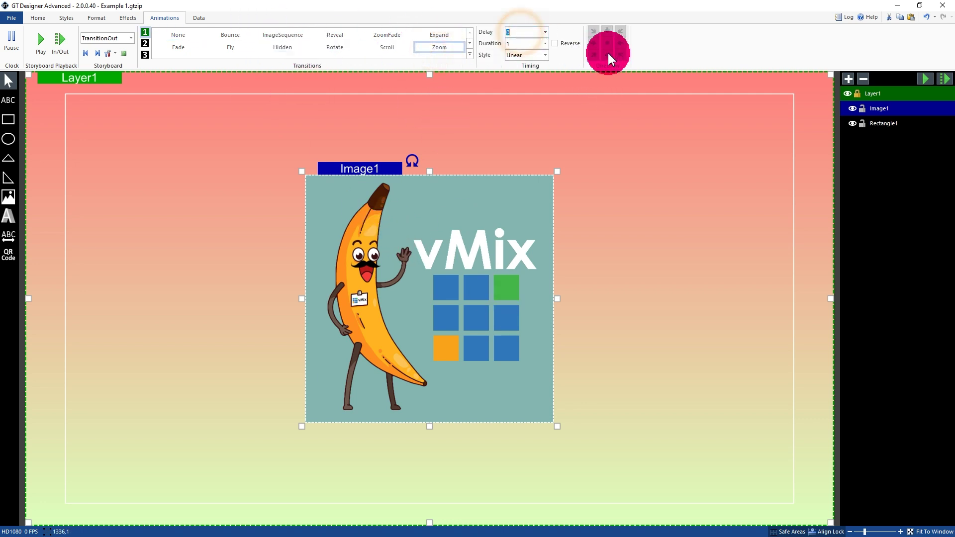
type(".3")
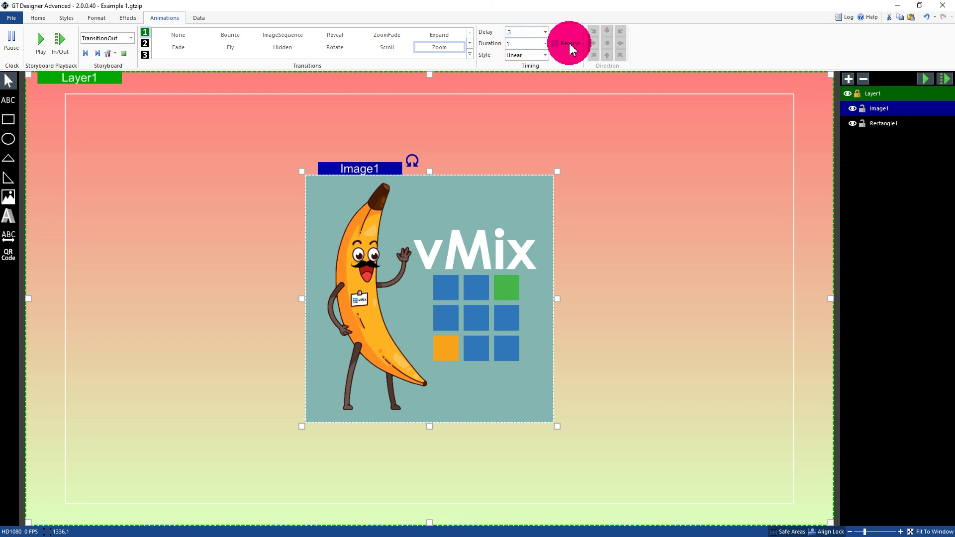
left_click(509, 43)
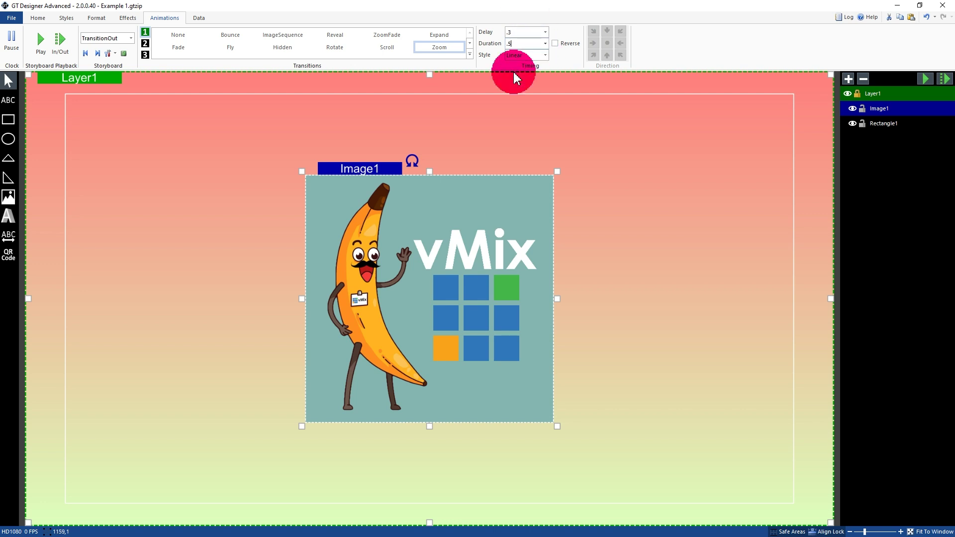
left_click(530, 58)
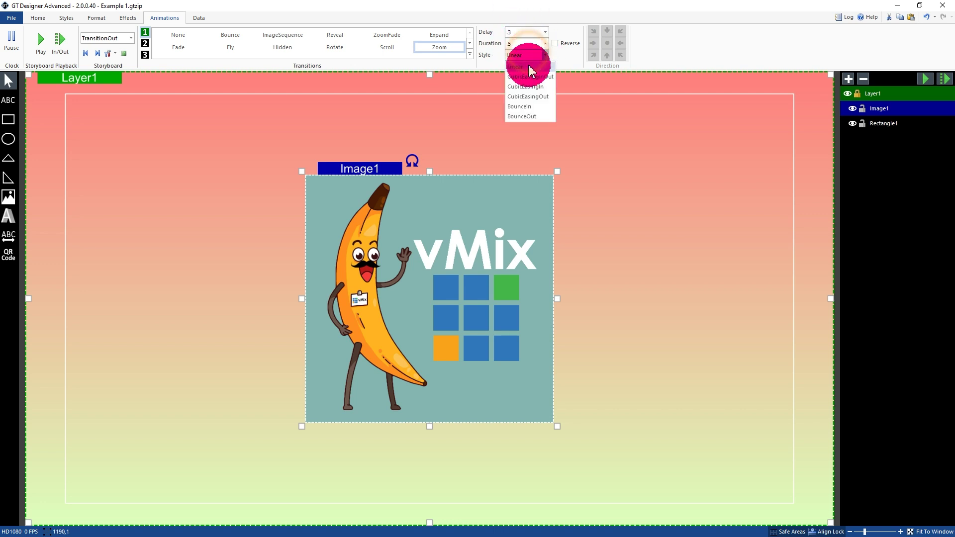
left_click(526, 90)
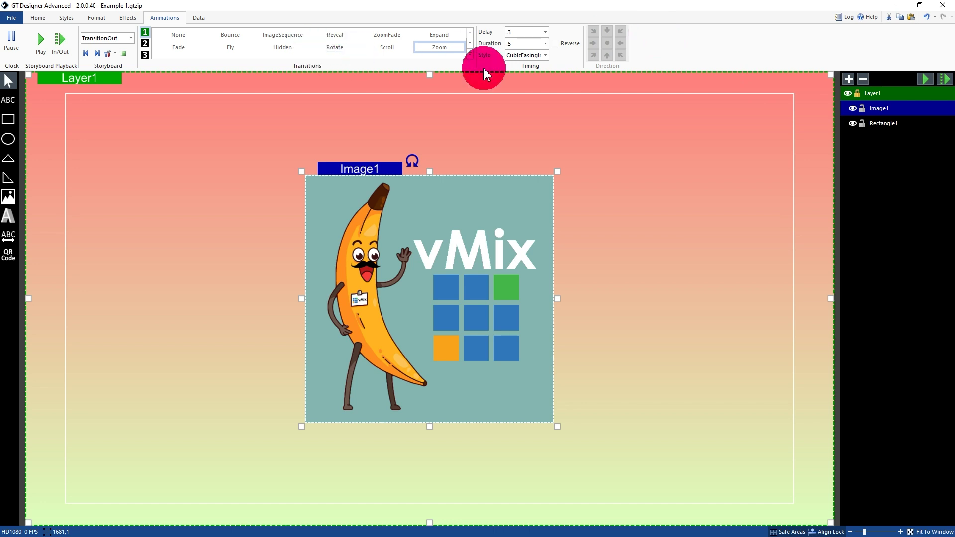
Step: Set Rectangle1's TransitionOut Fly exit delay to .5
left_click(895, 124)
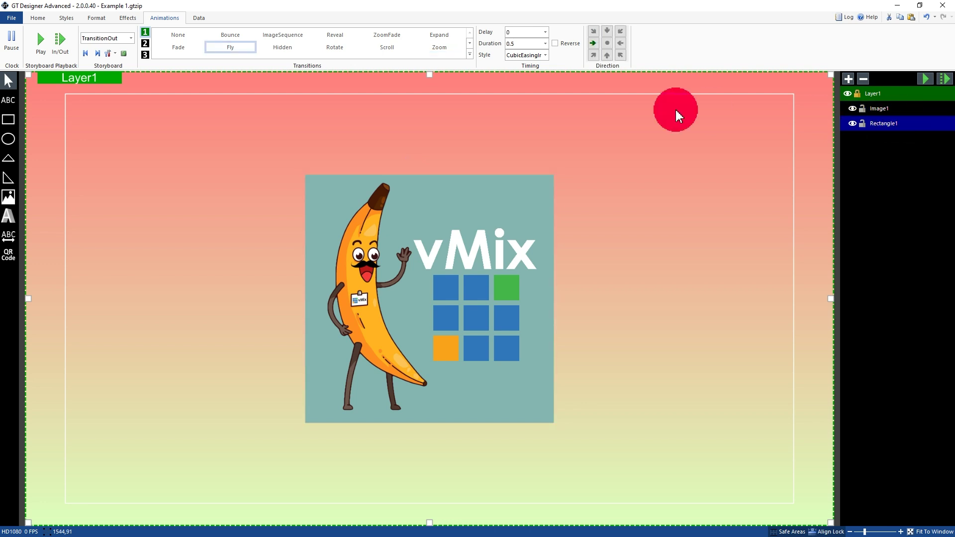
left_click(522, 33)
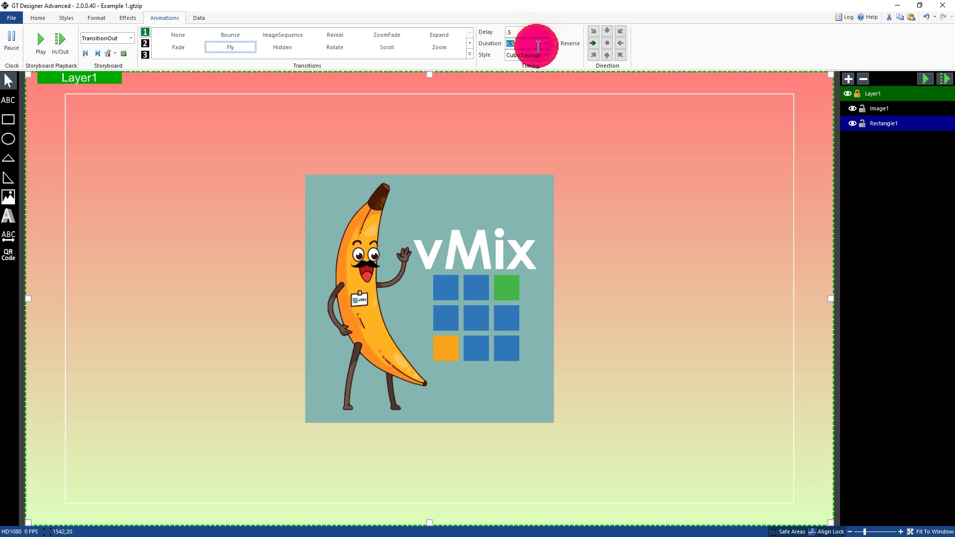
left_click(748, 56)
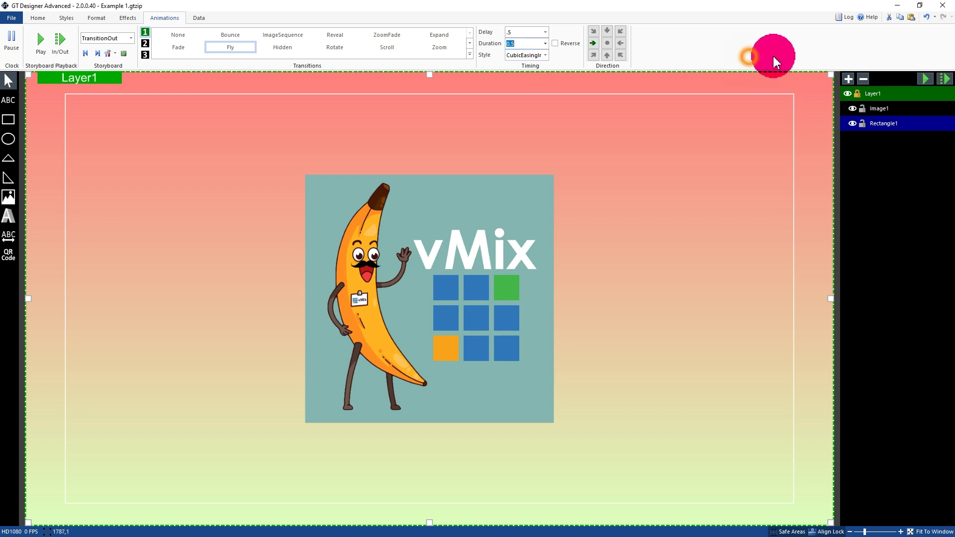
Step: Preview the full in-and-out animation twice, use the file menu, then return to vMix
left_click(945, 81)
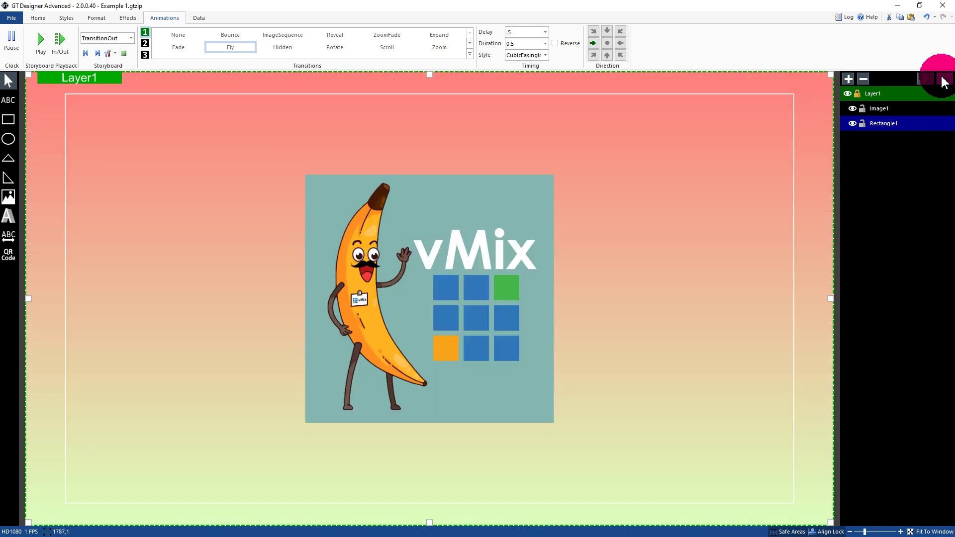
left_click(945, 82)
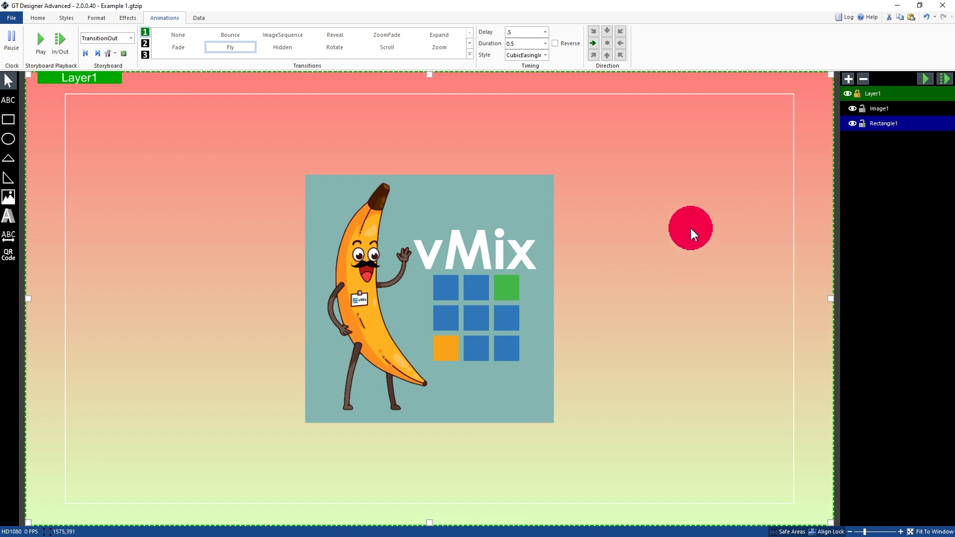
left_click(7, 19)
left_click(29, 76)
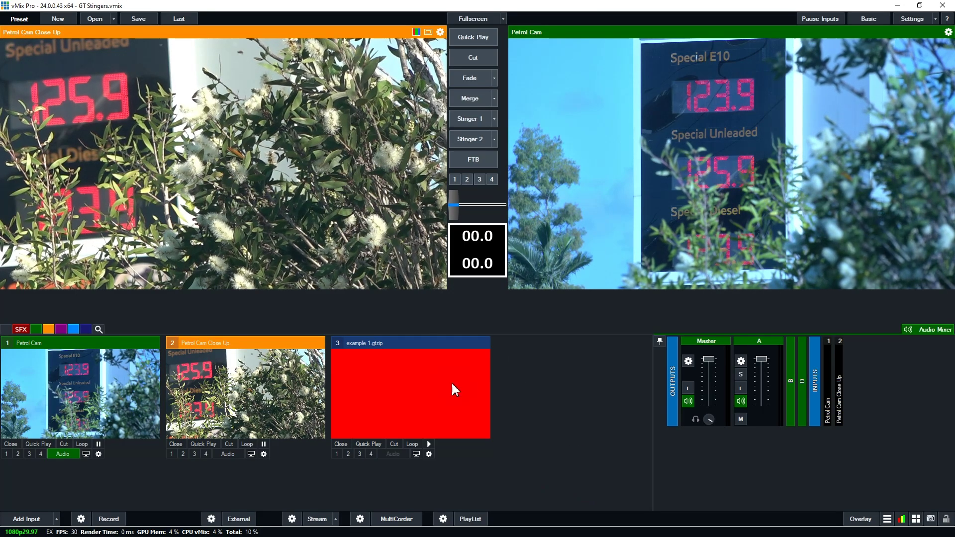
right_click(419, 359)
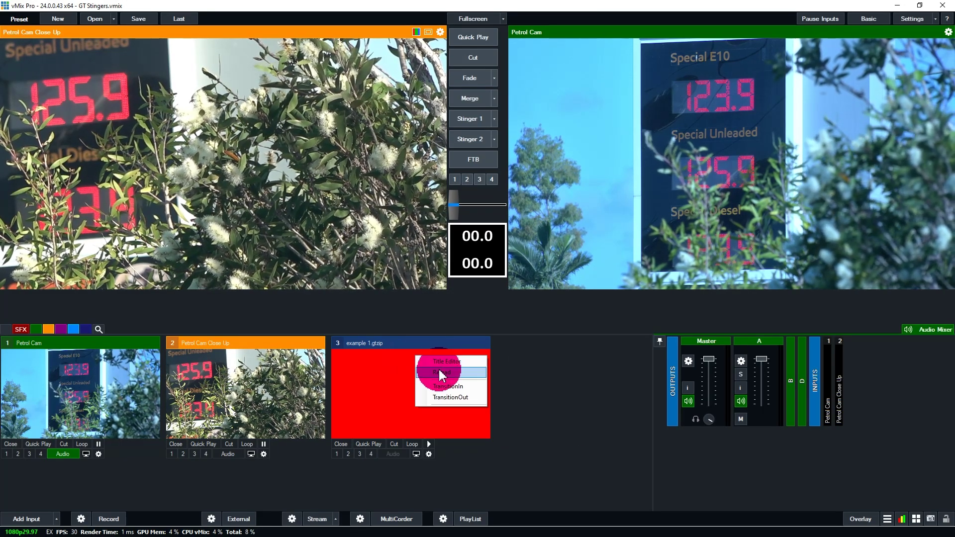
Step: Reload the example 1 title, fire Stinger 1 twice, and collapse input 3
left_click(442, 373)
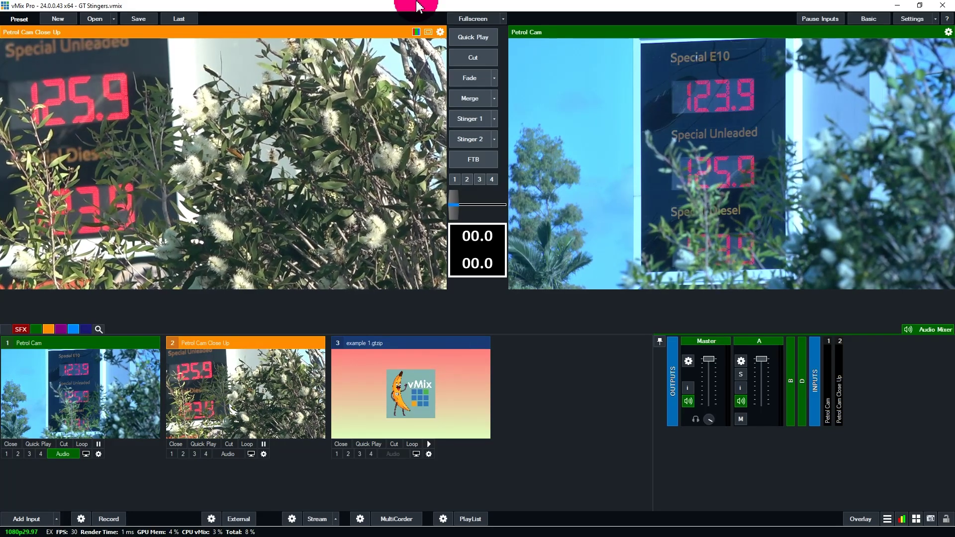
left_click(473, 122)
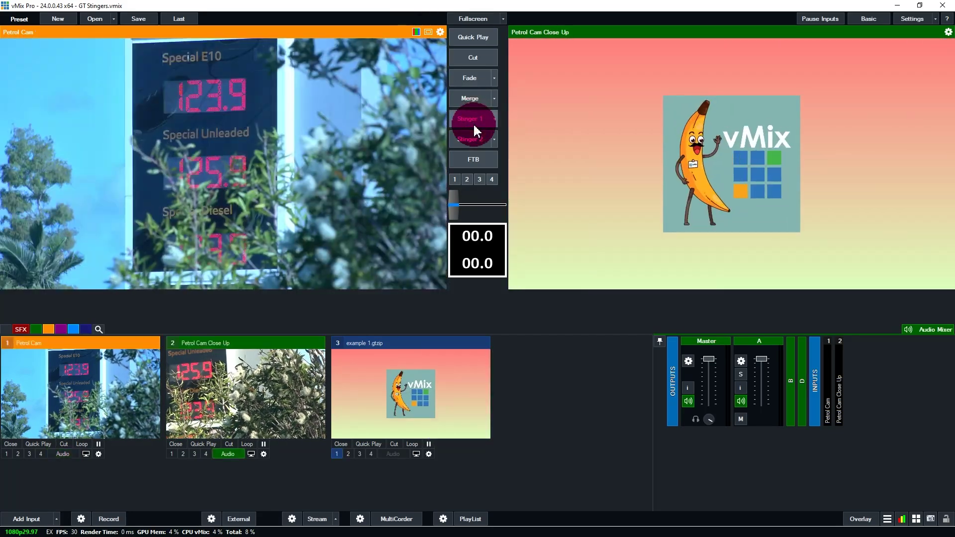
left_click(473, 123)
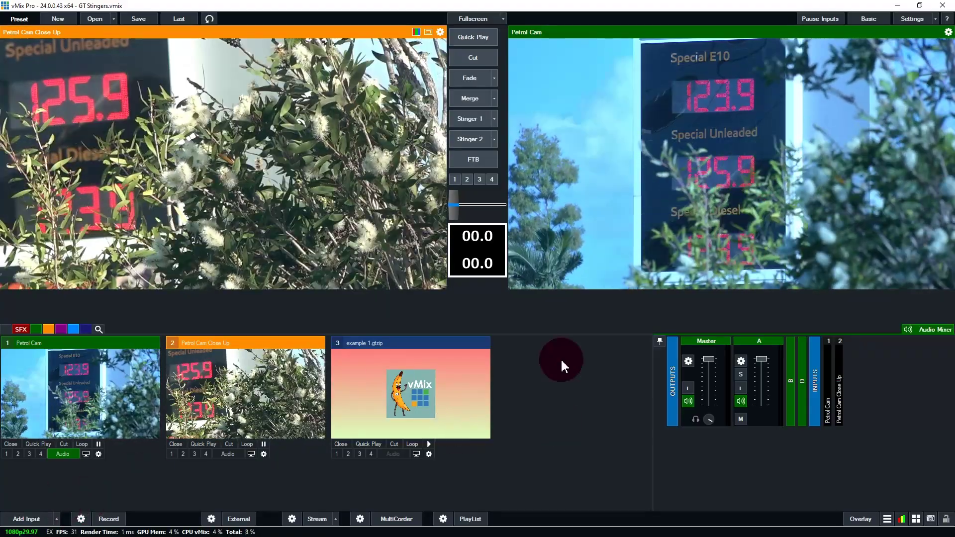
left_click(471, 342)
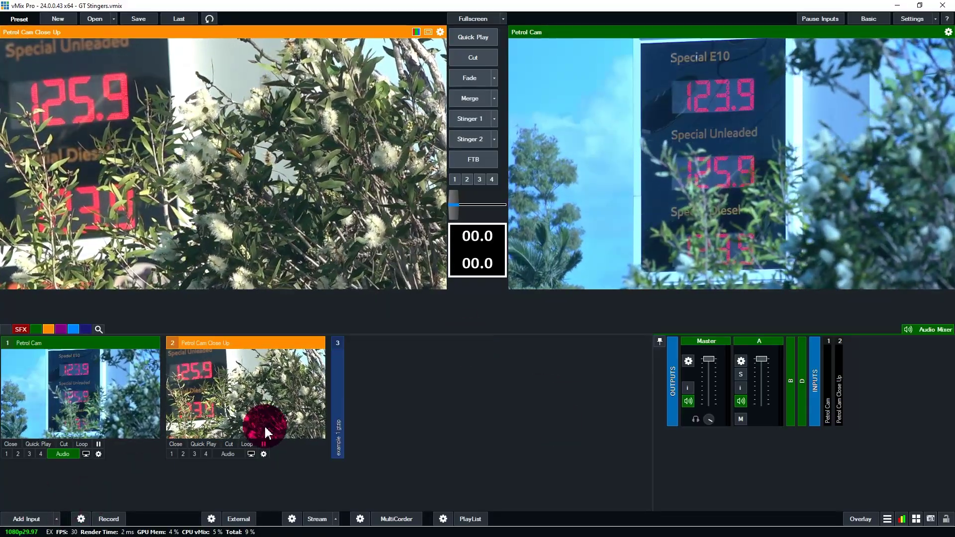
Step: Add the GT Stingers '4 stars out of 5 Green' template as a Title / XAML input
left_click(22, 517)
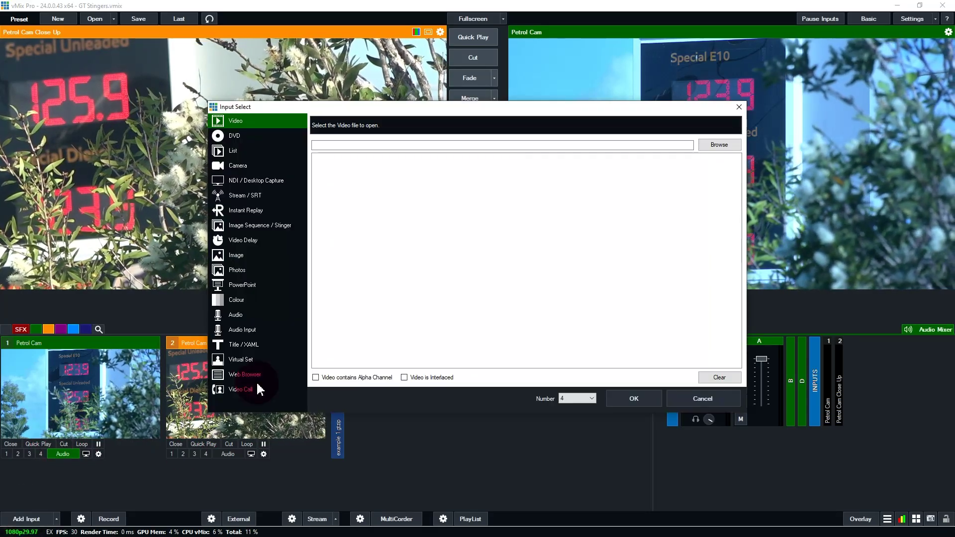
left_click(243, 345)
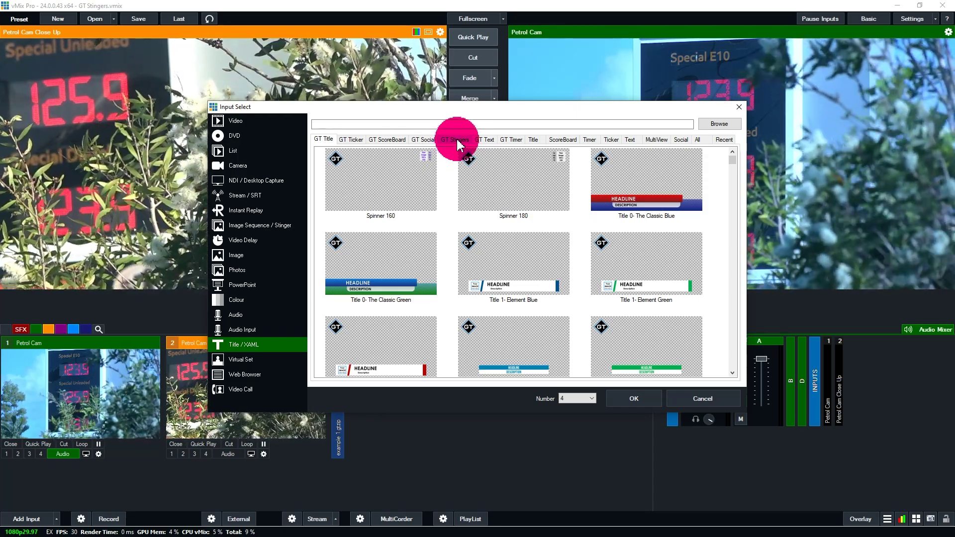
left_click(456, 140)
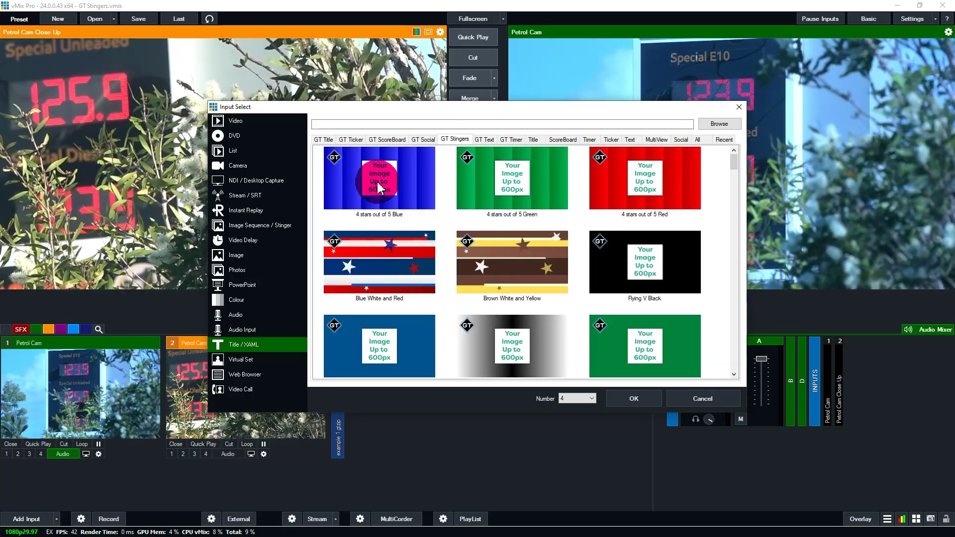
scroll(604, 192, "down", 15)
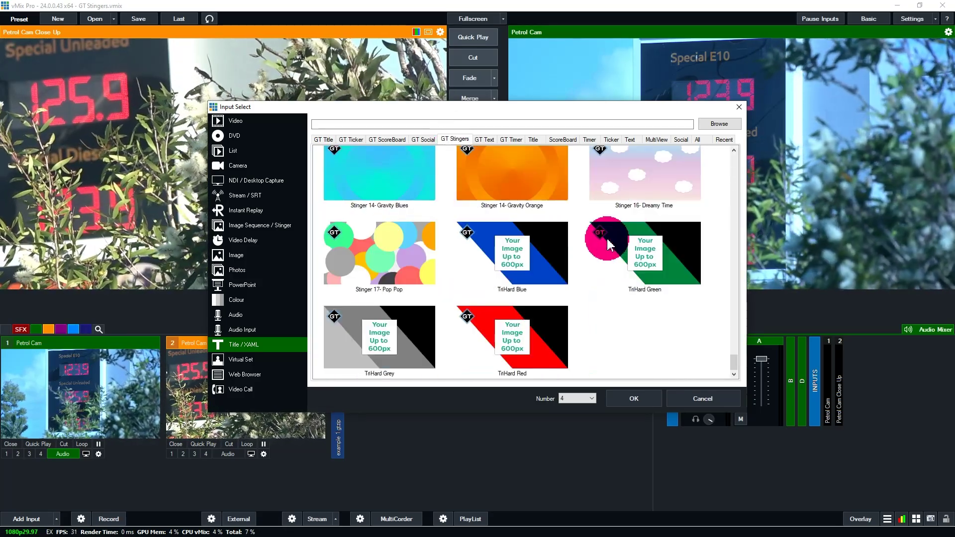
scroll(607, 241, "up", 15)
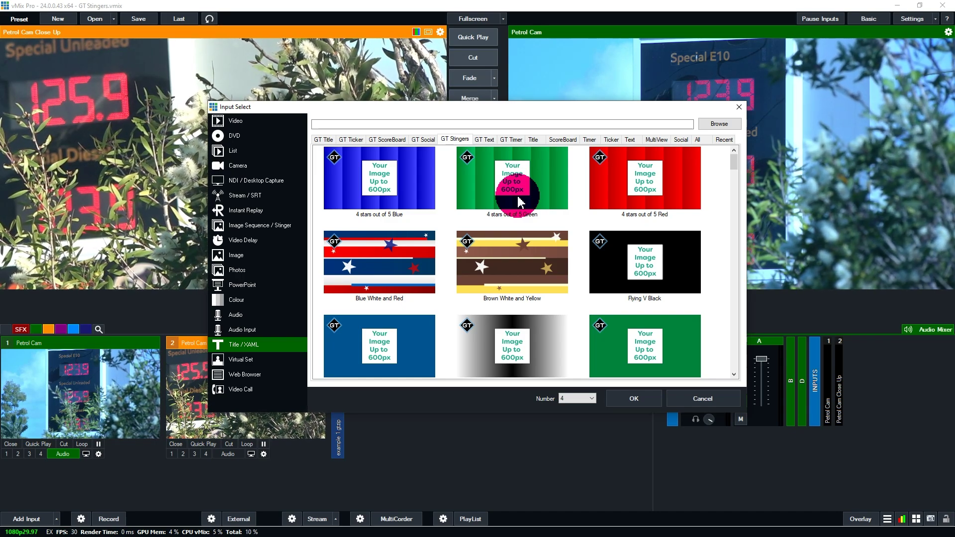
scroll(518, 199, "down", 12)
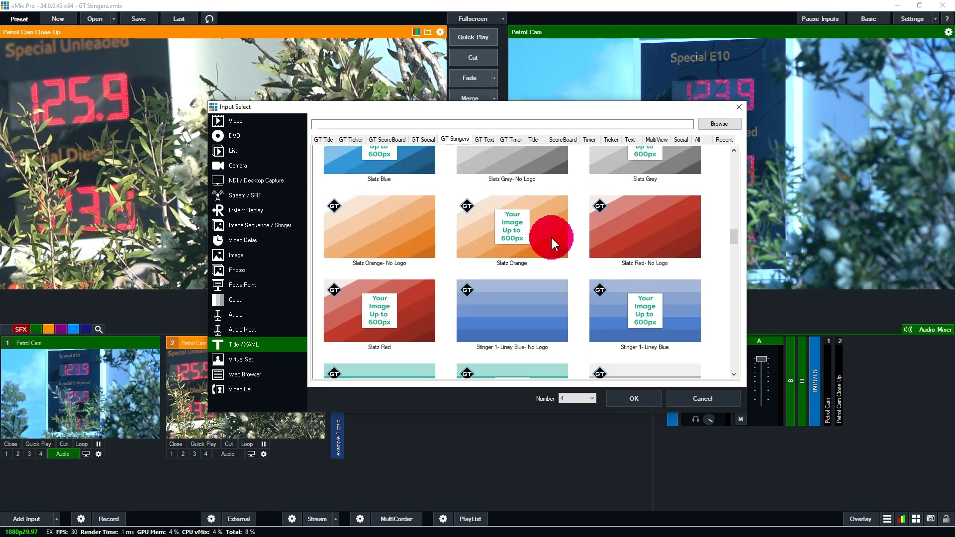
scroll(551, 236, "up", 15)
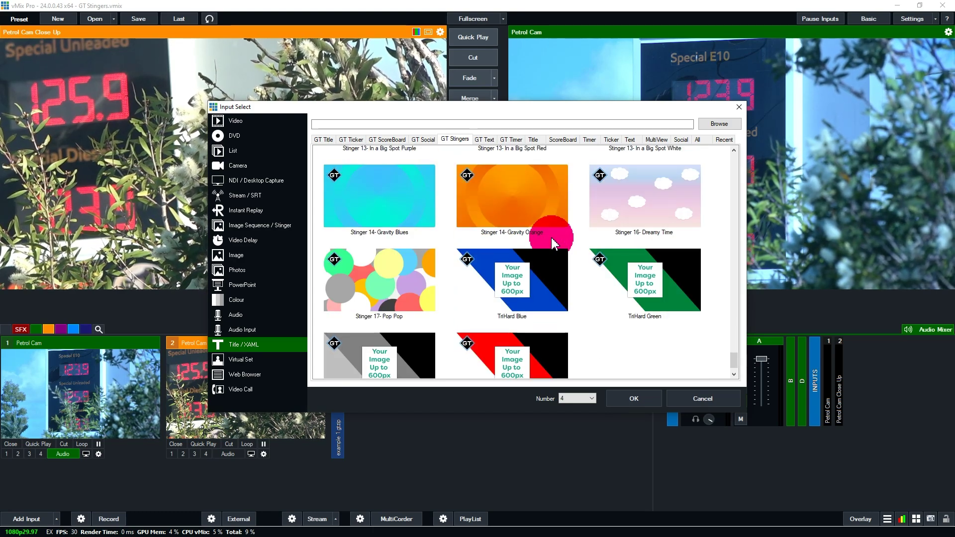
left_click(513, 192)
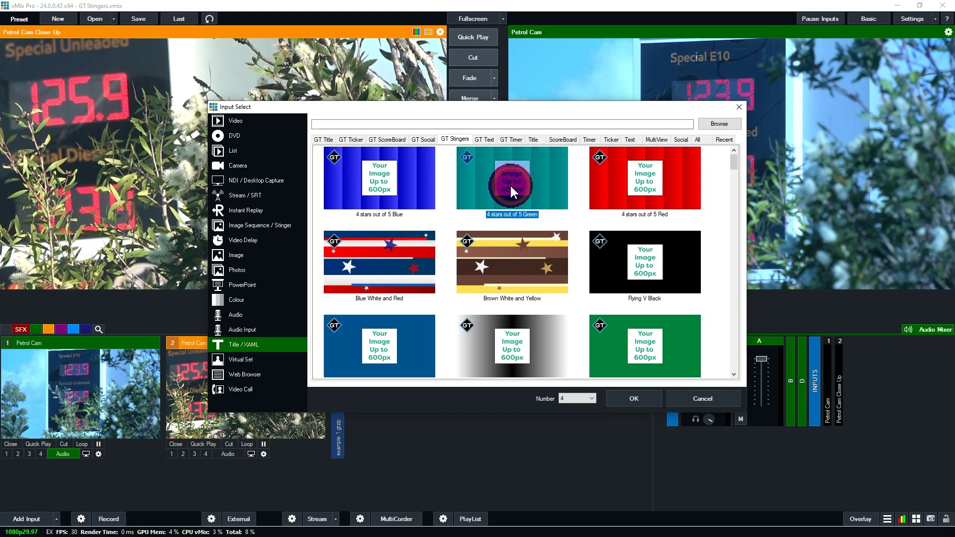
left_click(632, 397)
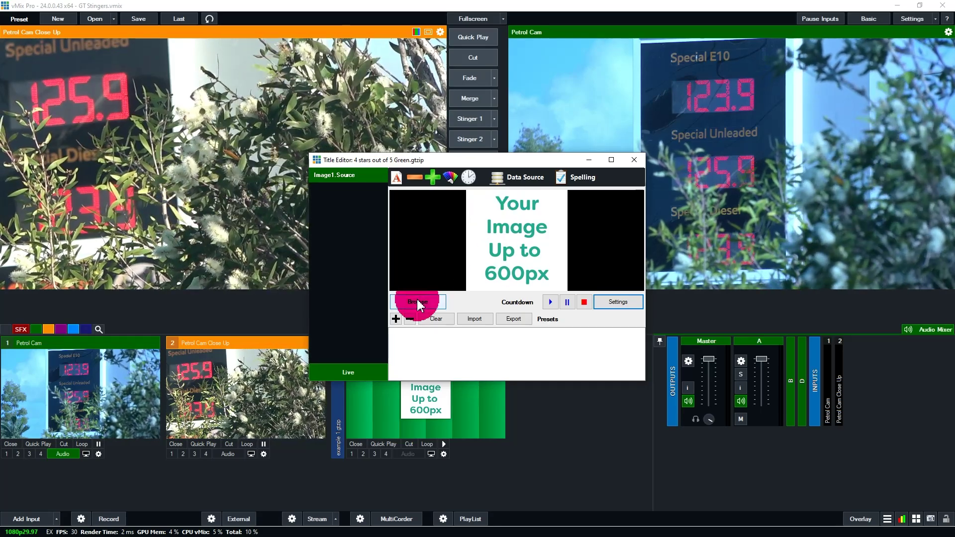
Step: Load Logo.png into the green stinger's image and close its Title Editor
left_click(417, 300)
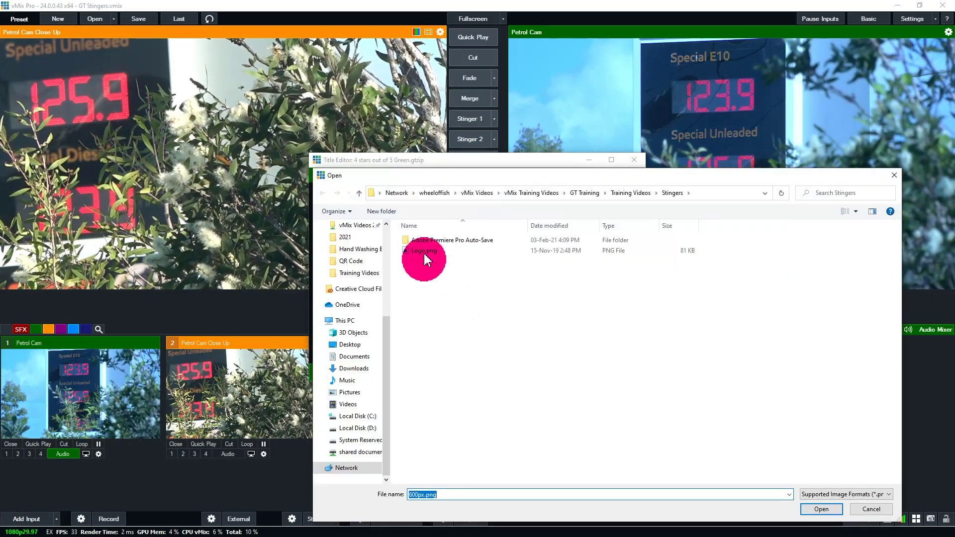
left_click(424, 253)
left_click(816, 509)
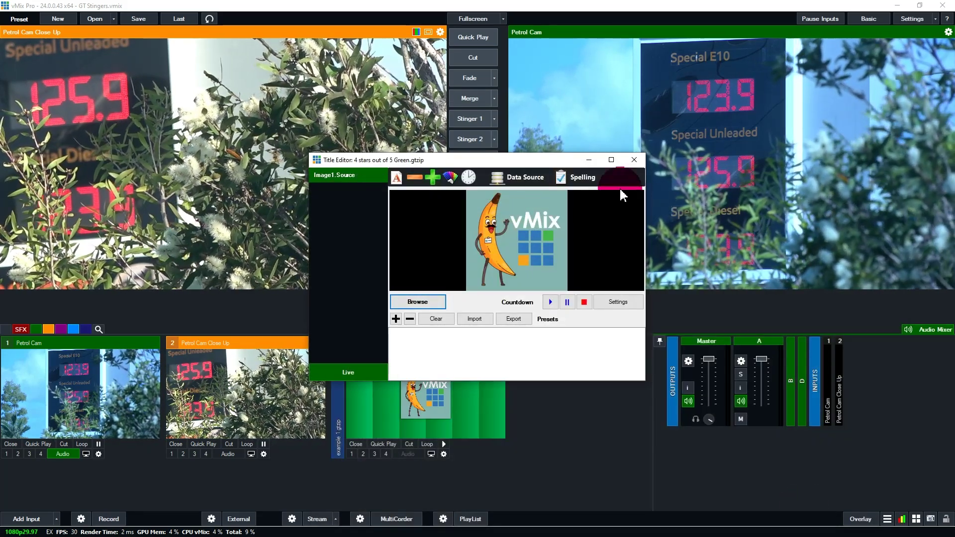
left_click(636, 160)
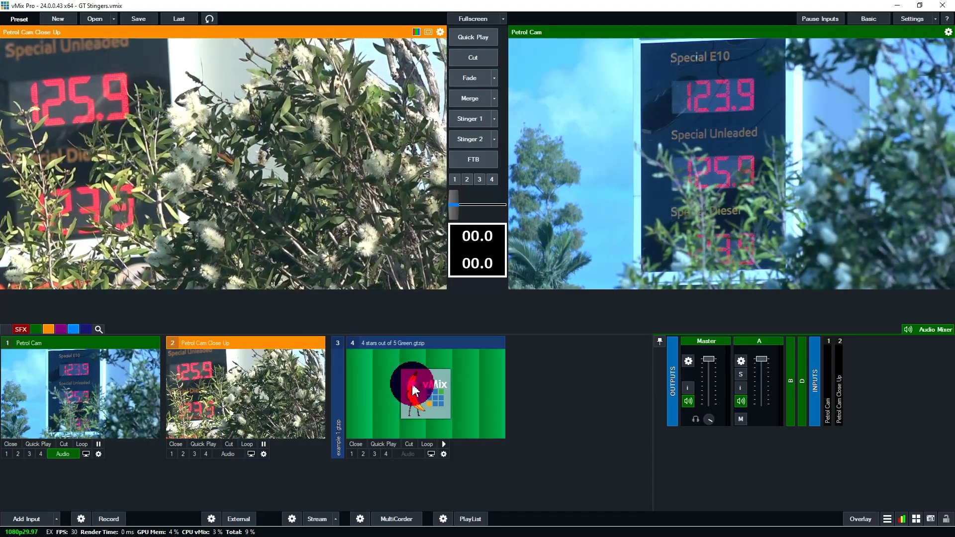
right_click(418, 390)
left_click(422, 394)
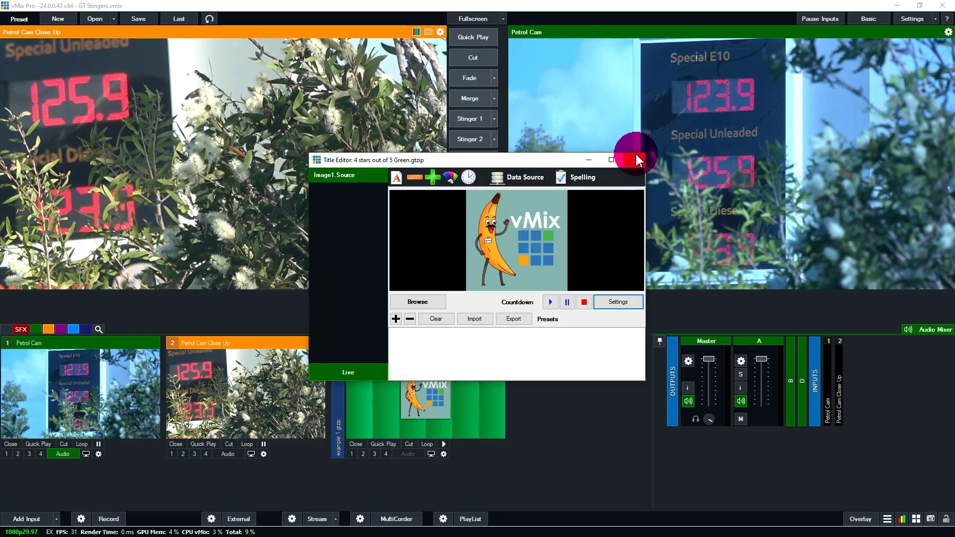
left_click(635, 160)
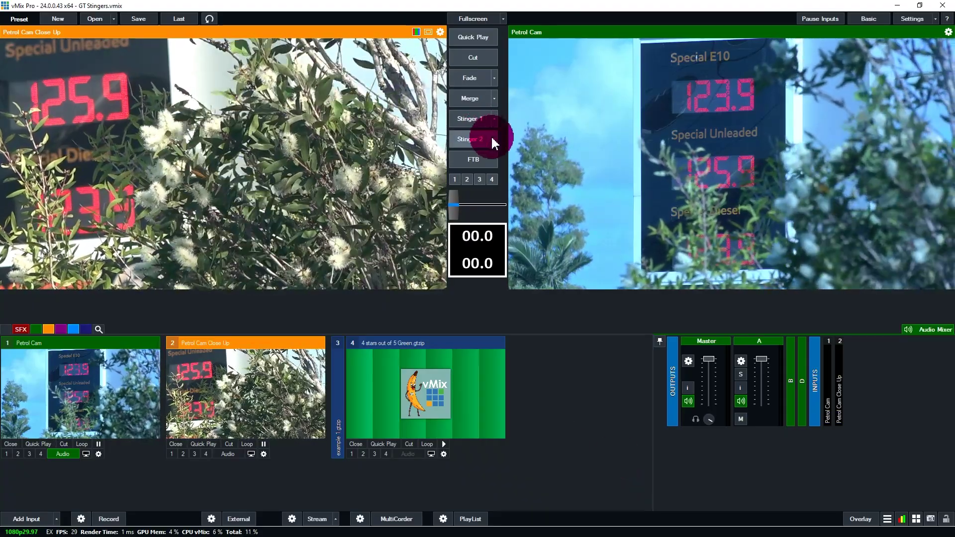
Step: Assign '4 stars out of 5 Green.gtzip' as the Stinger 2 input and fire Stinger 2
left_click(860, 520)
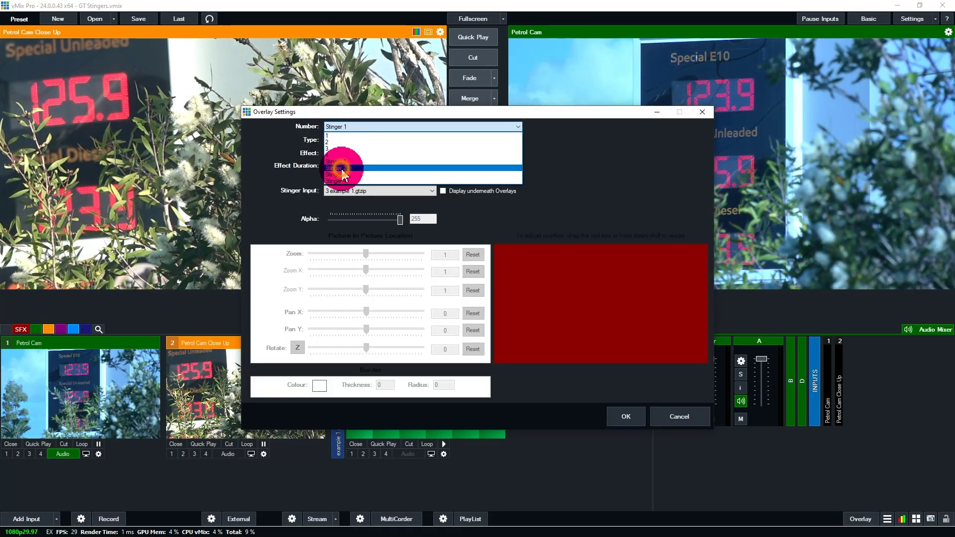
left_click(341, 168)
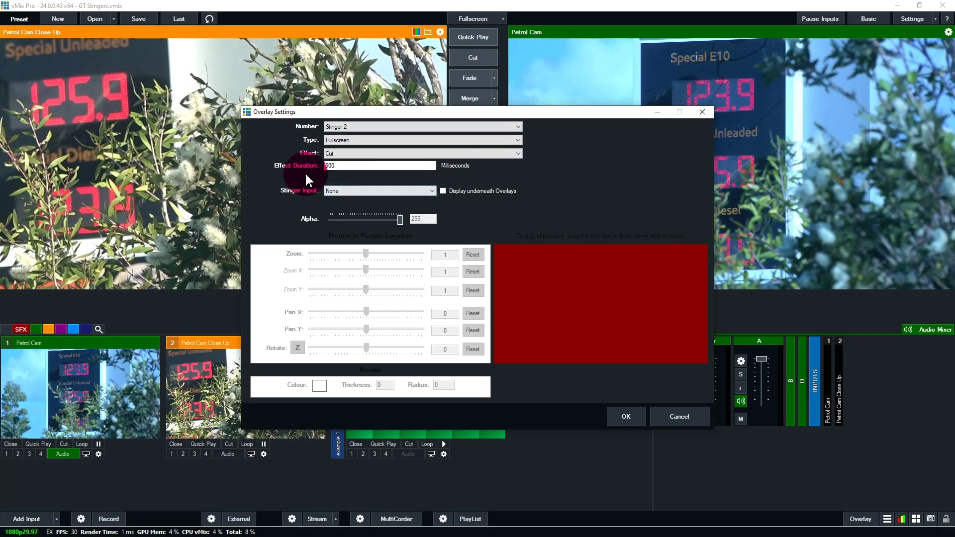
left_click(345, 193)
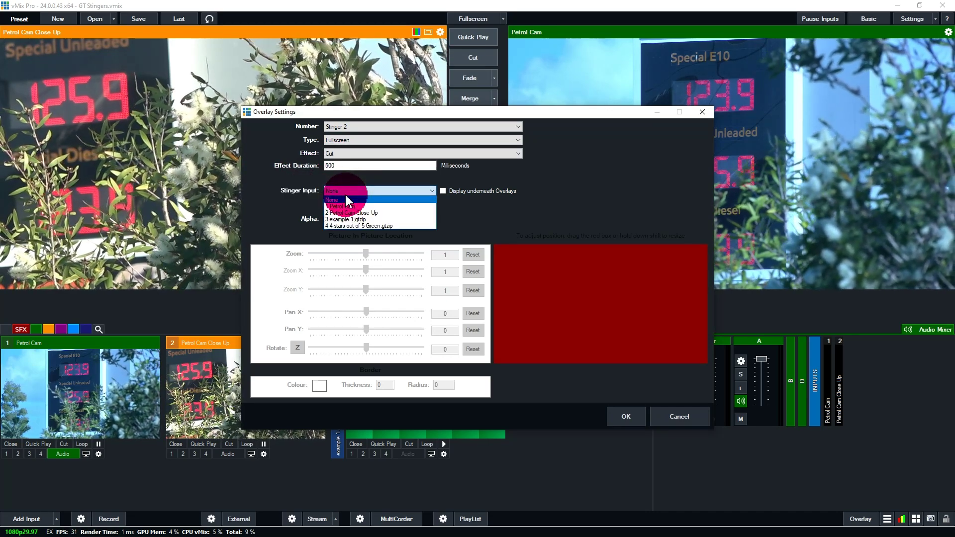
left_click(351, 226)
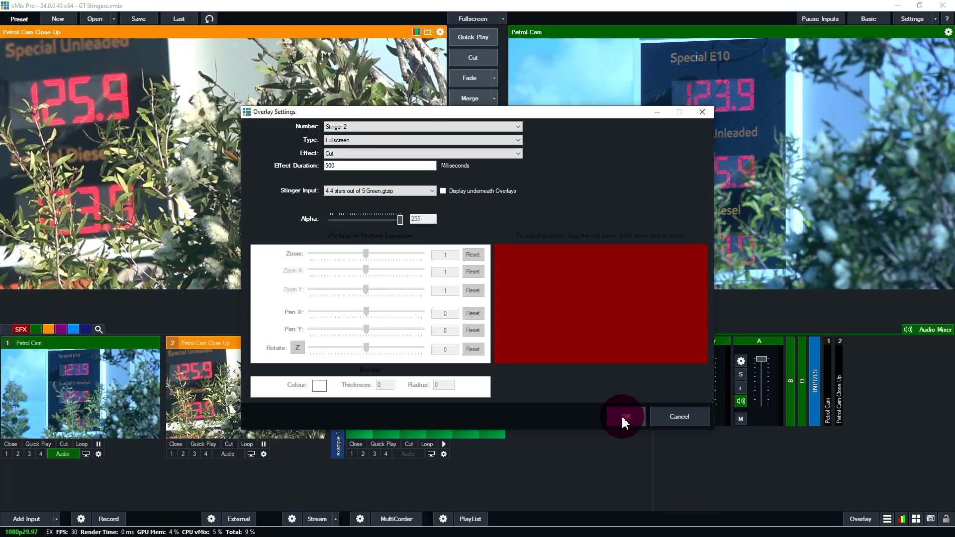
left_click(622, 416)
left_click(458, 136)
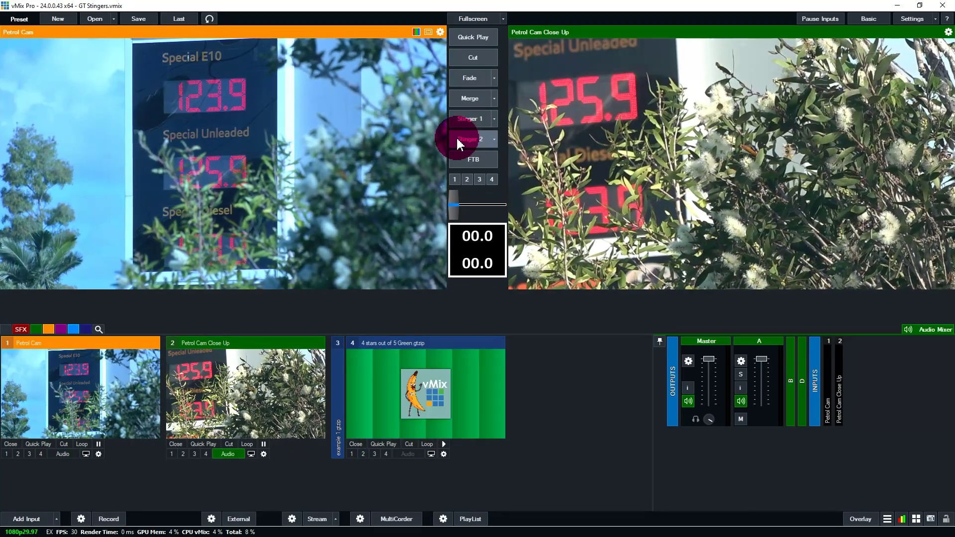
Step: Fire Stinger 2 again and load input 4 into Preview
left_click(456, 137)
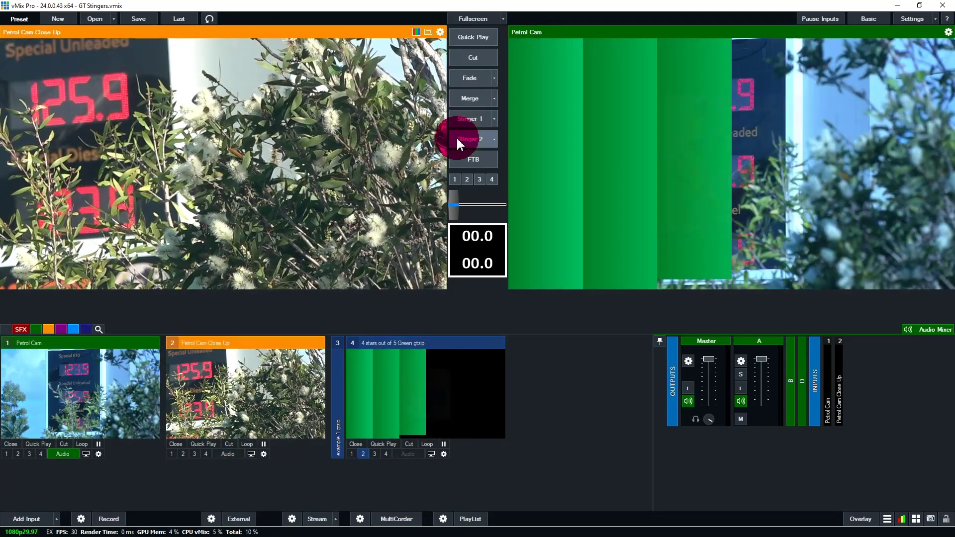
left_click(426, 432)
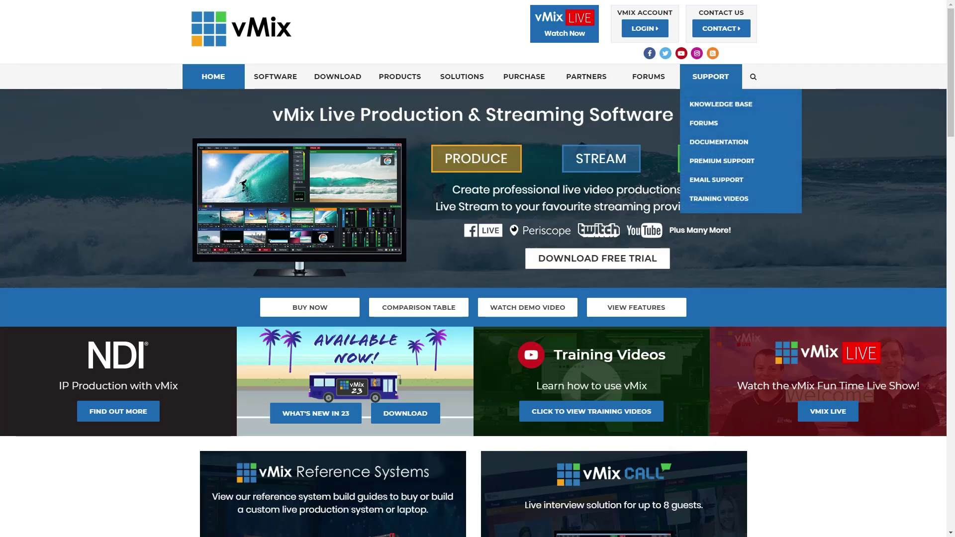
Step: Go to the Email Support Contact Us page and click into the Subject field
left_click(717, 179)
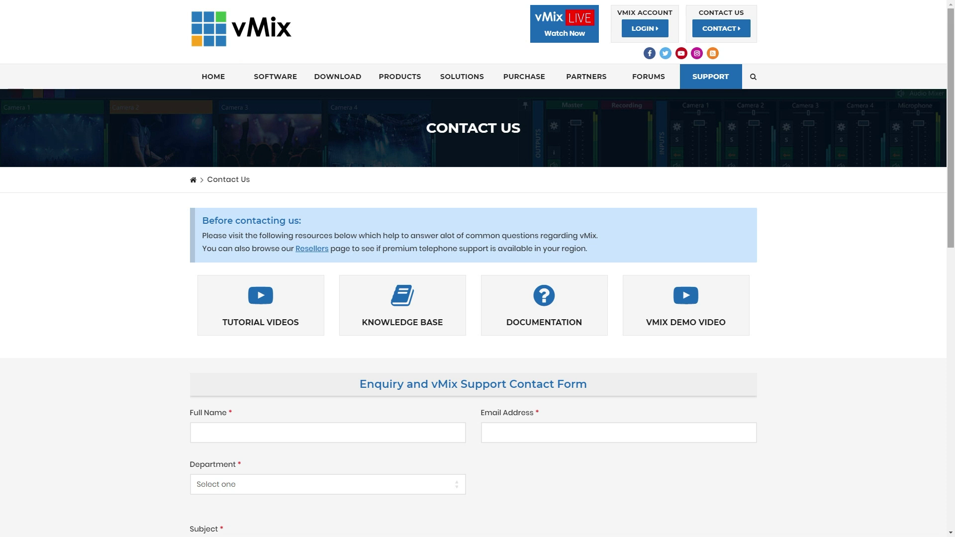
scroll(717, 179, "down", 2)
left_click(198, 433)
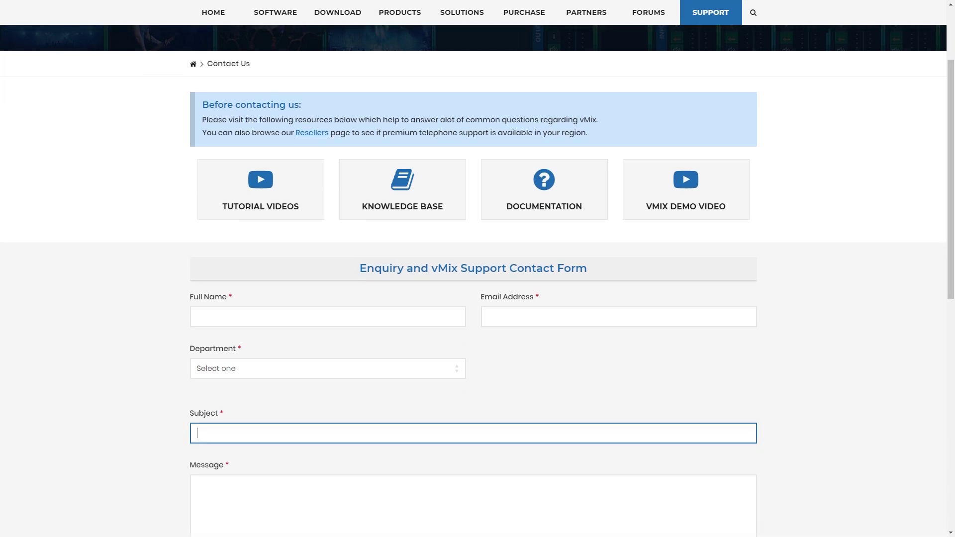